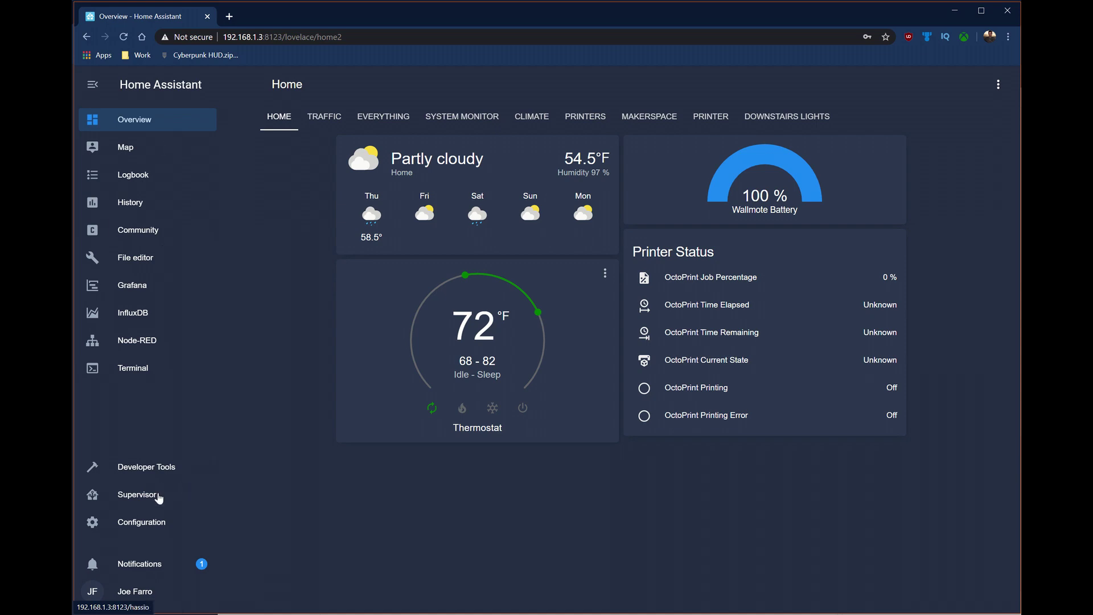
- Search the add-on store for 'mos' and open the Mosquitto broker add-on's Configuration tab
click(159, 495)
click(593, 91)
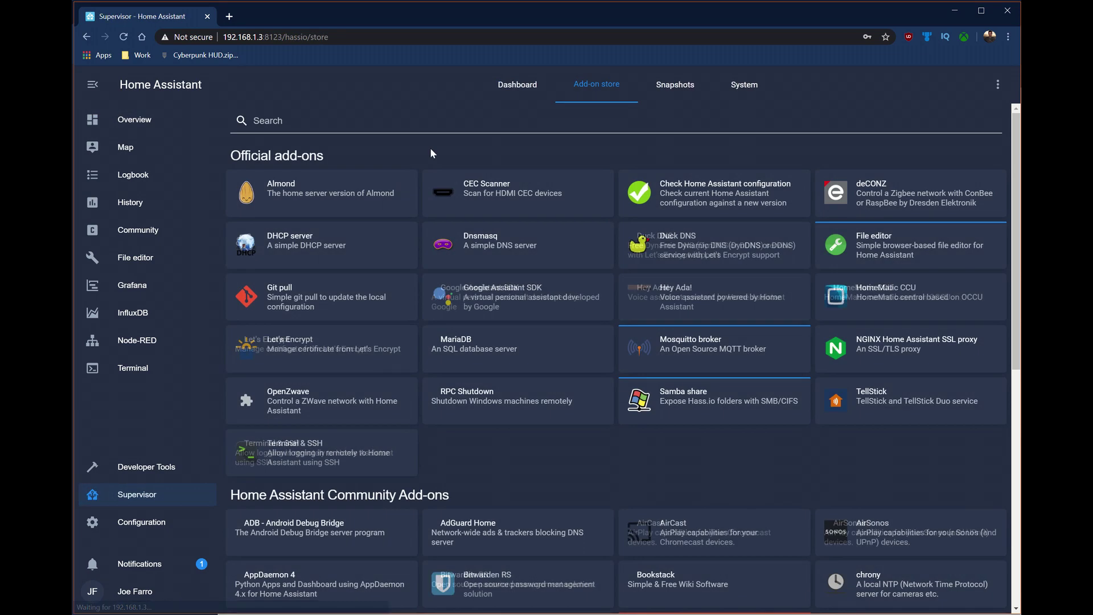
text(mos)
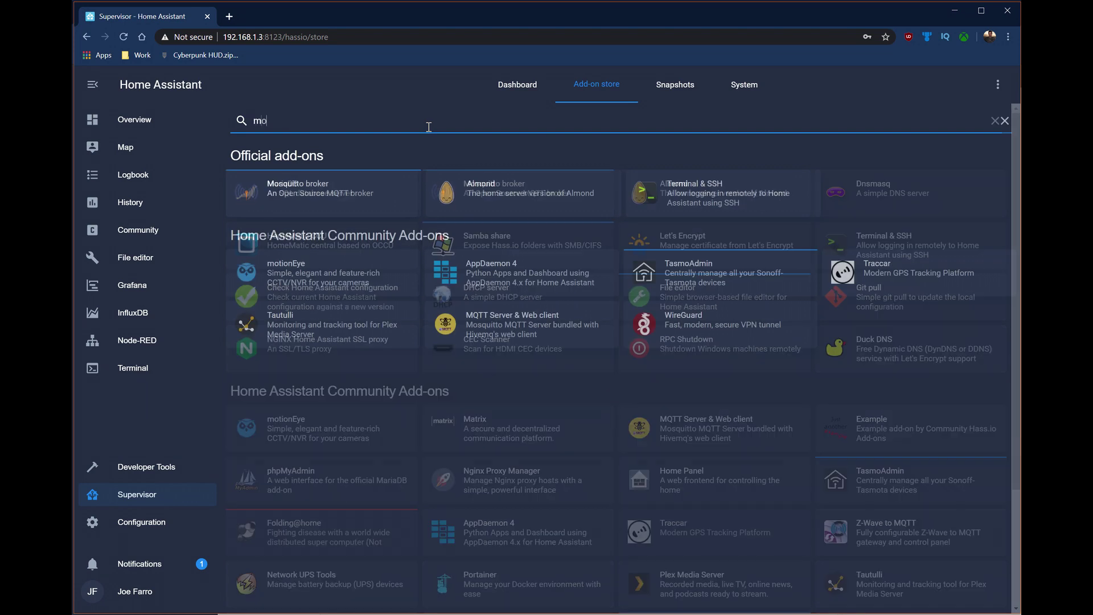
click(330, 192)
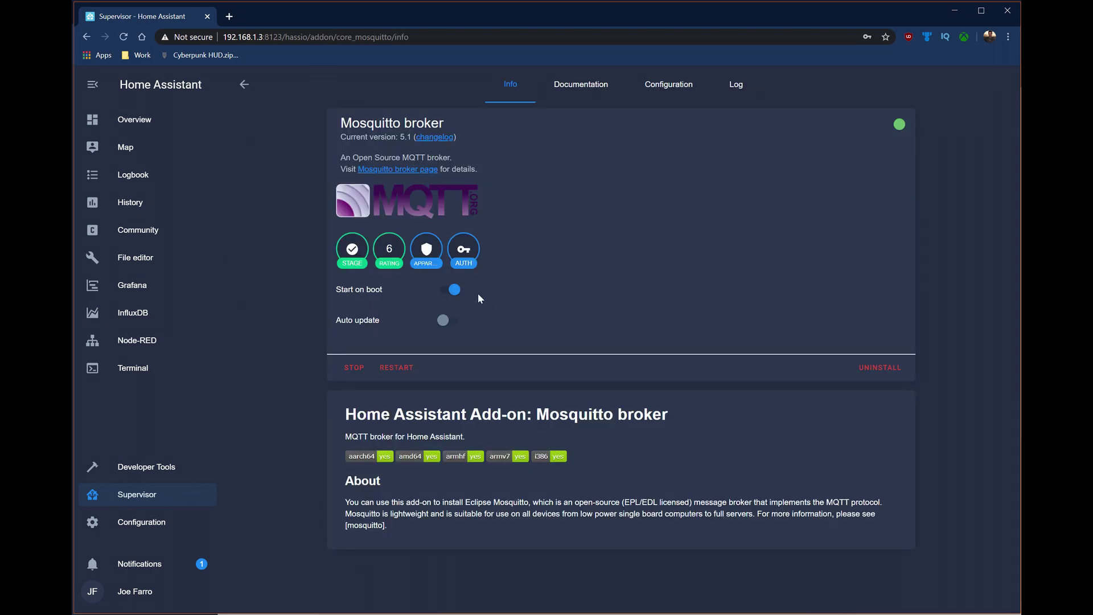
click(669, 85)
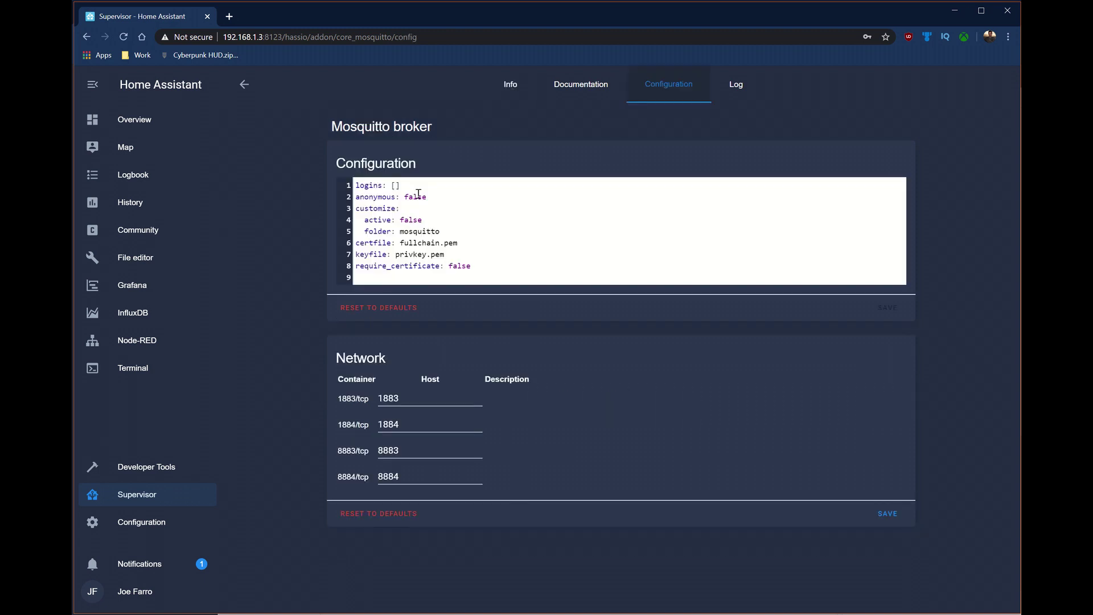
- Review the anonymous setting, the empty logins list and the 1883 host port, then return to Info
double_click(419, 197)
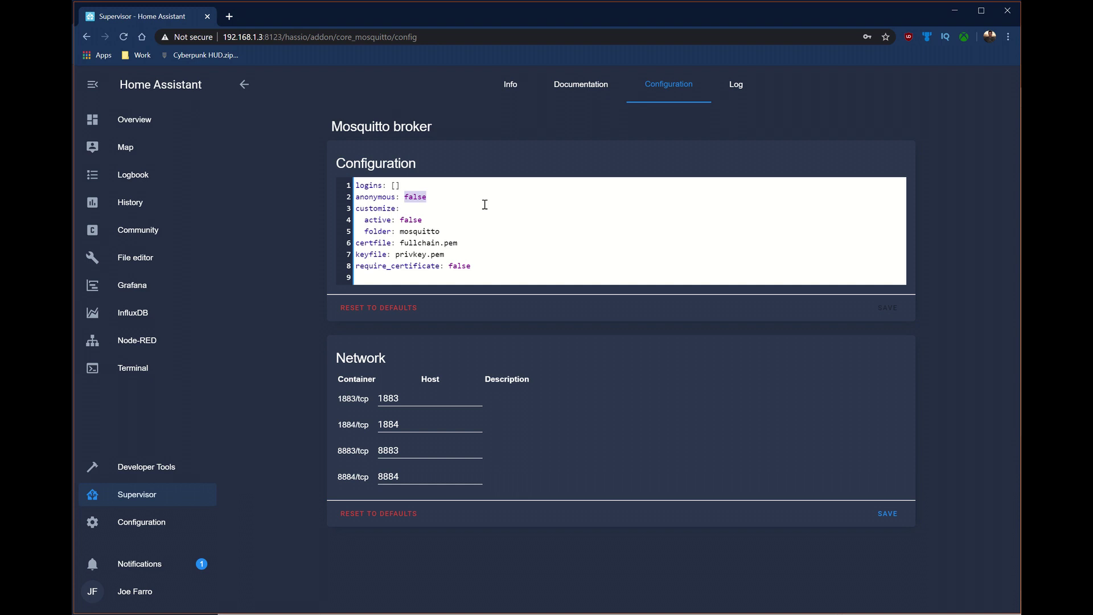
click(397, 187)
double_click(414, 198)
click(482, 402)
key(alt+Left)
- Start the Mosquitto broker and refresh its log to confirm it listens on port 1883
click(366, 373)
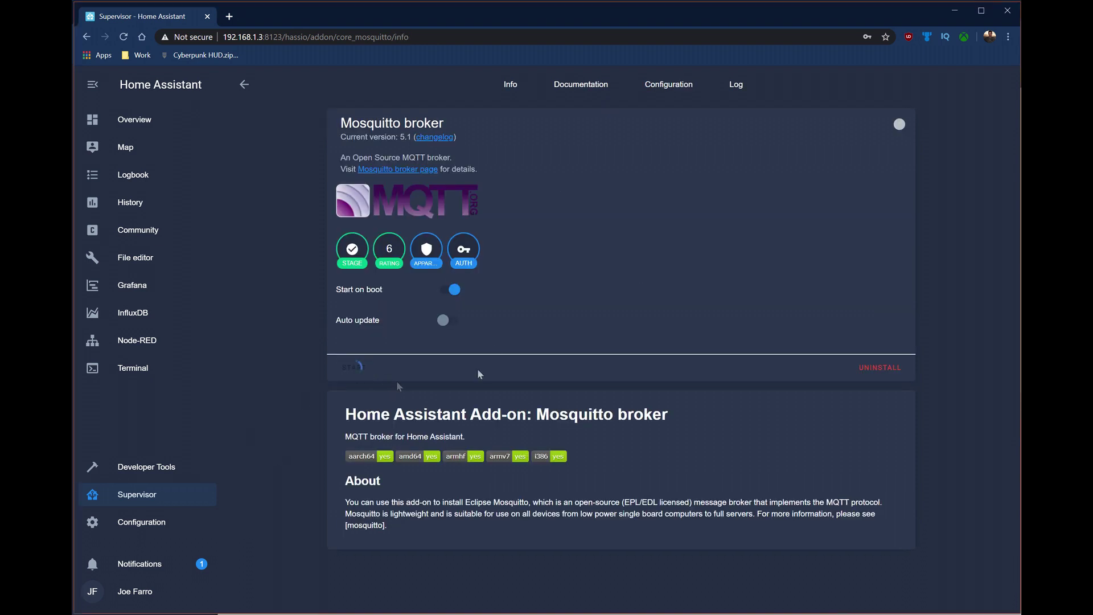
click(739, 85)
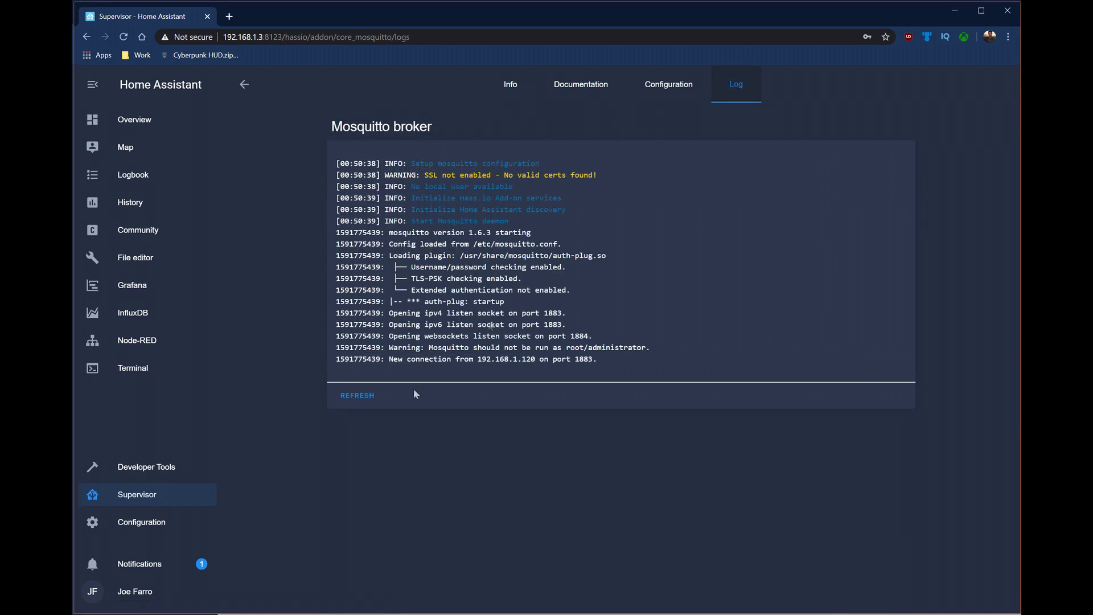
click(357, 395)
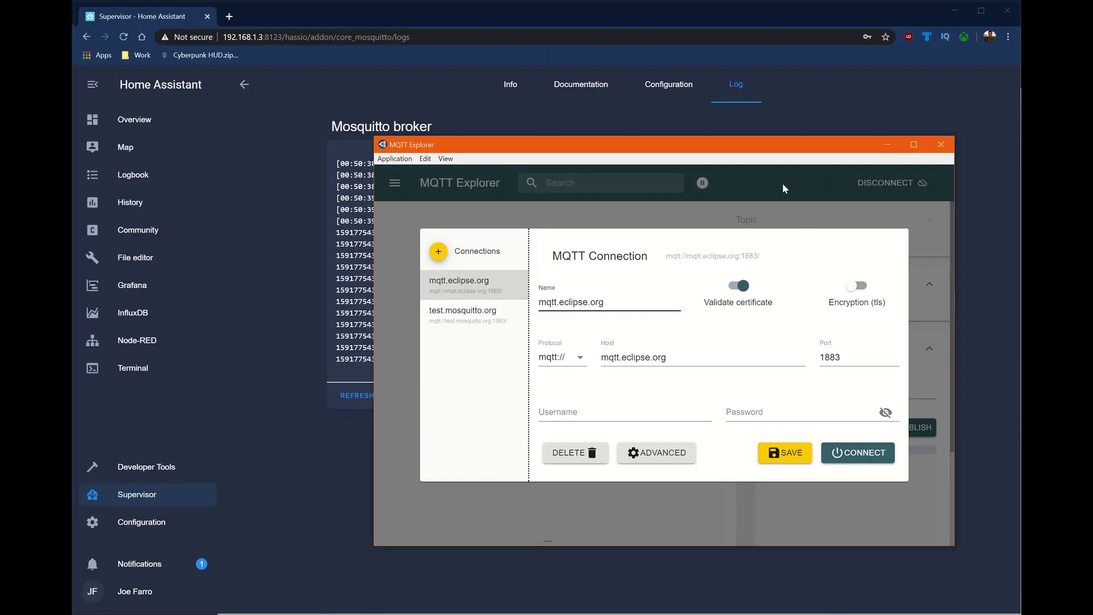
- Move the MQTT Explorer window over the browser and enlarge it
drag(716, 154, 676, 176)
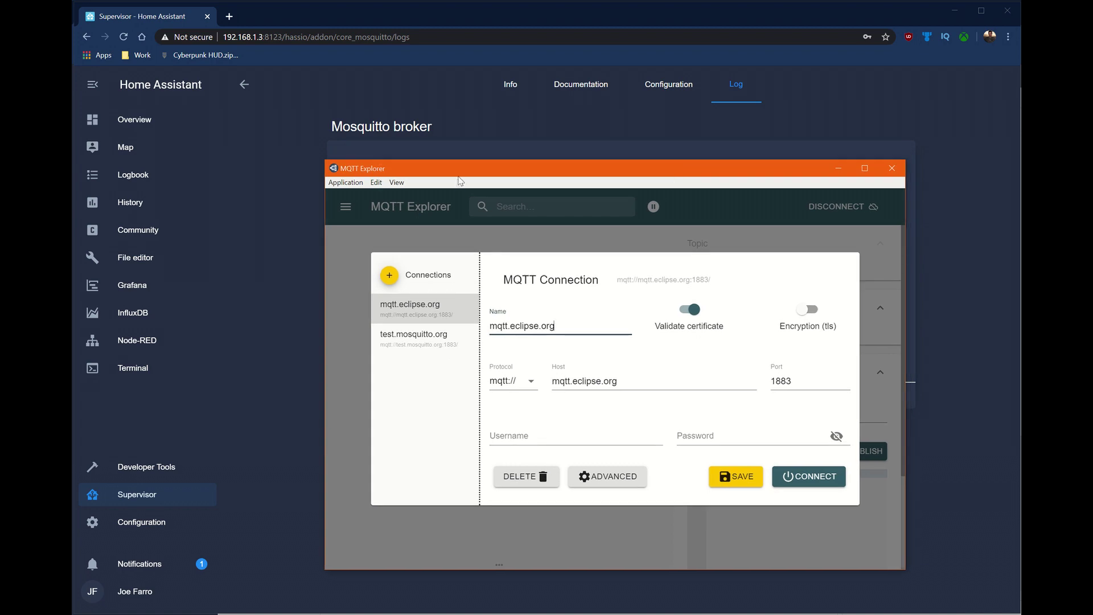
drag(458, 178, 270, 73)
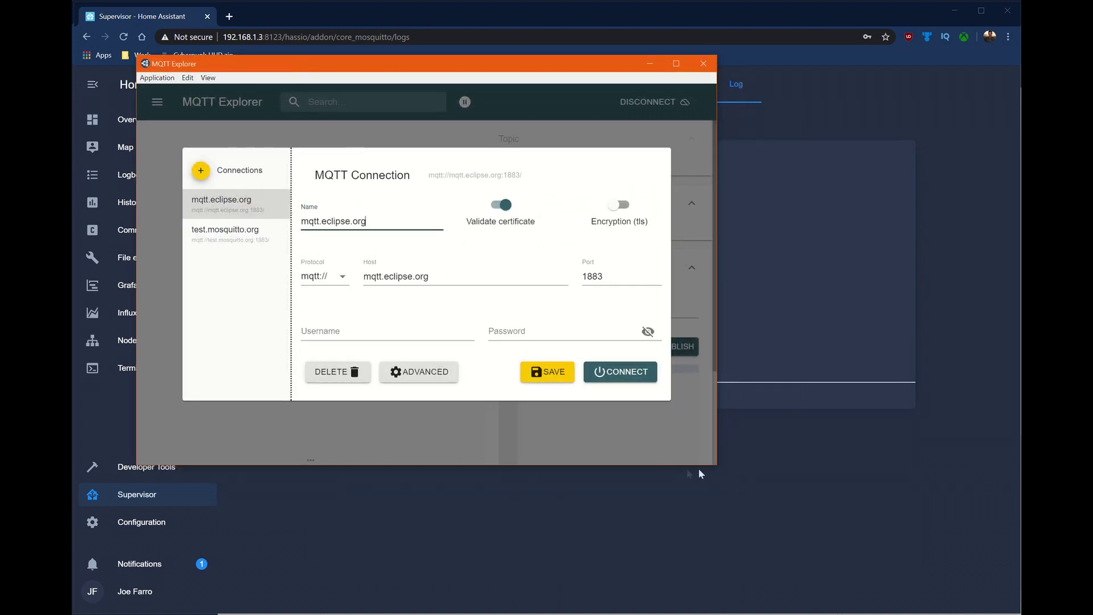
drag(715, 464, 939, 577)
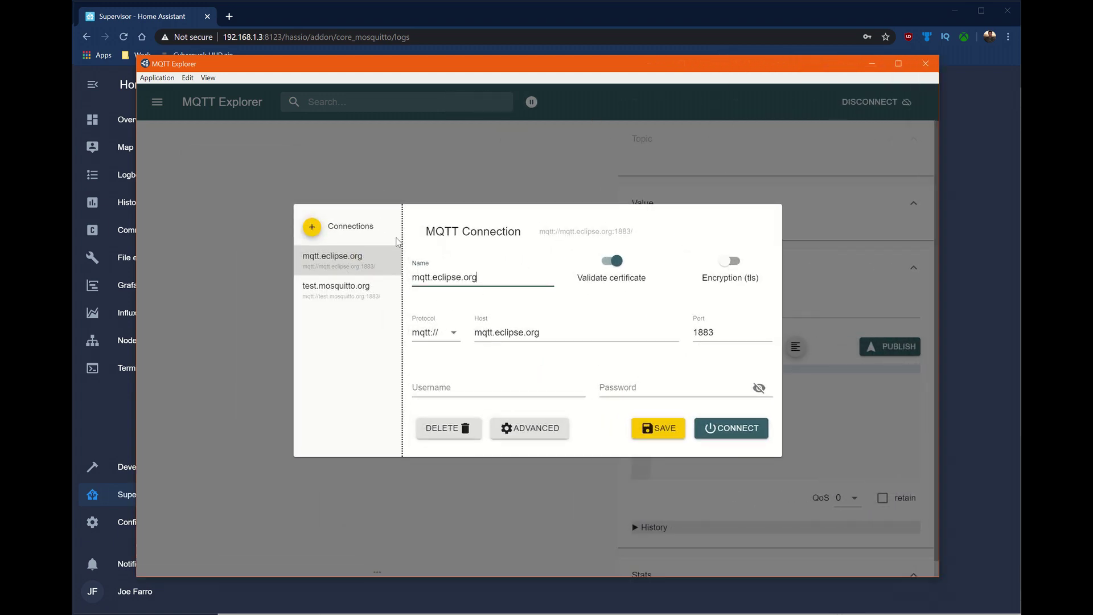
- Add a broker connection to host 192.168.1.3, copied from the browser address, and connect
click(312, 227)
click(524, 330)
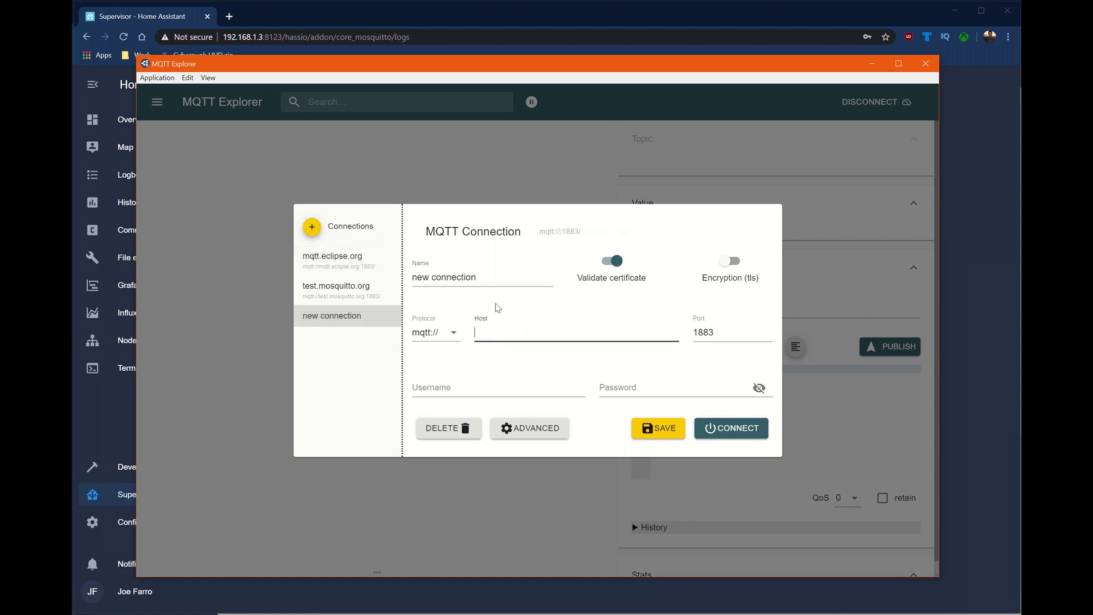
click(223, 37)
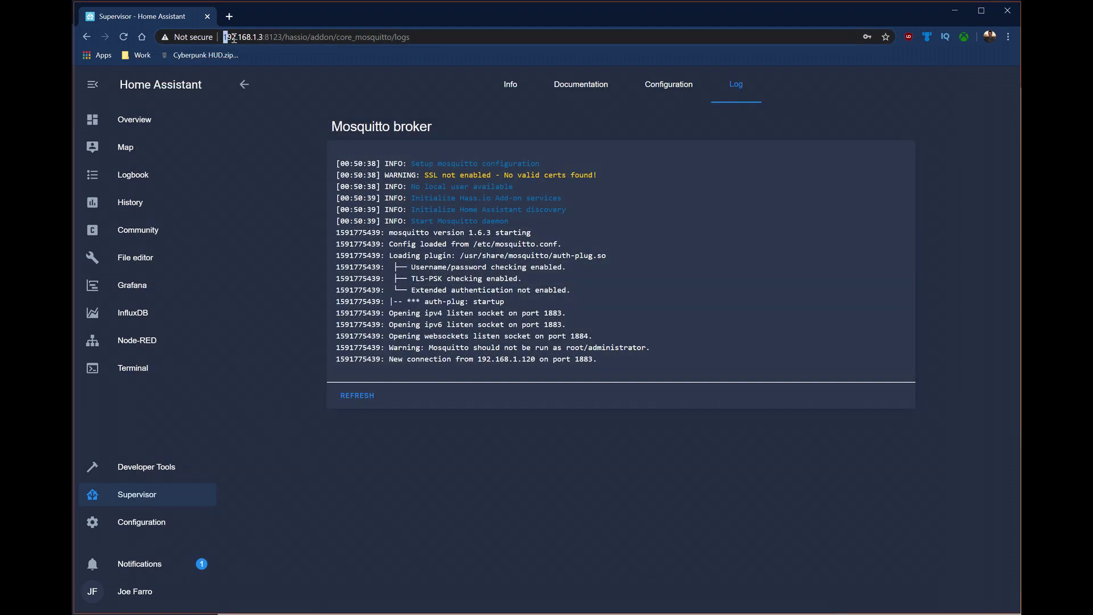
drag(222, 37, 281, 37)
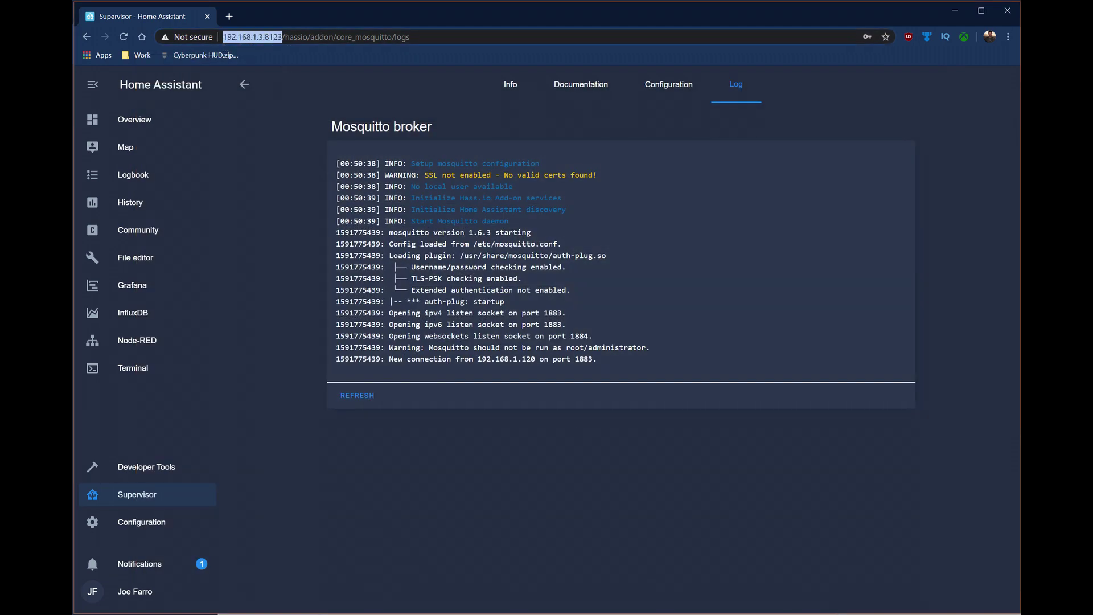
key(alt+Tab)
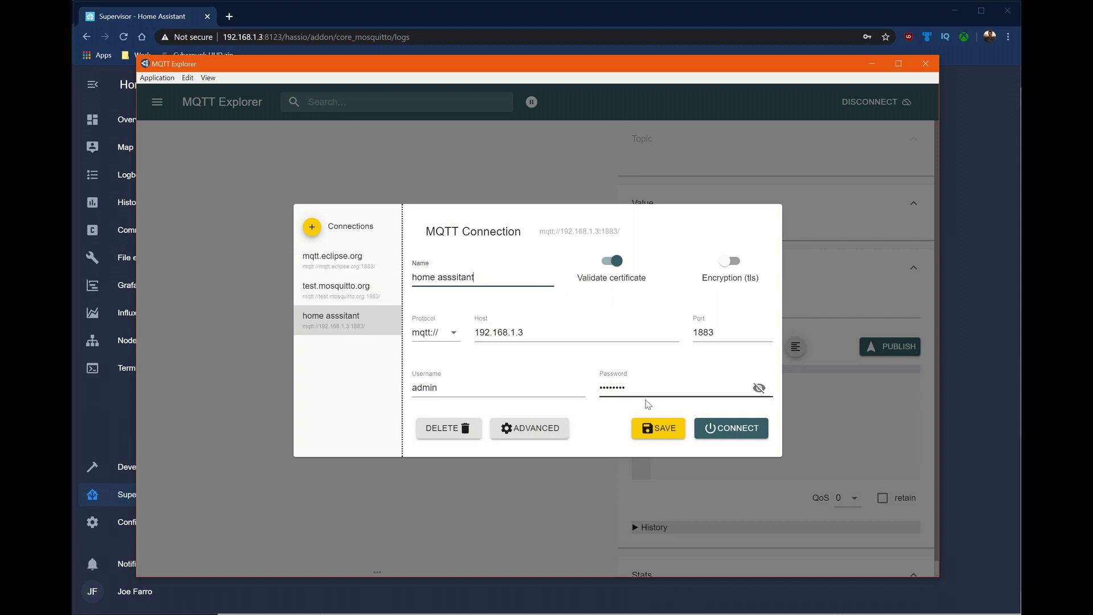
click(732, 427)
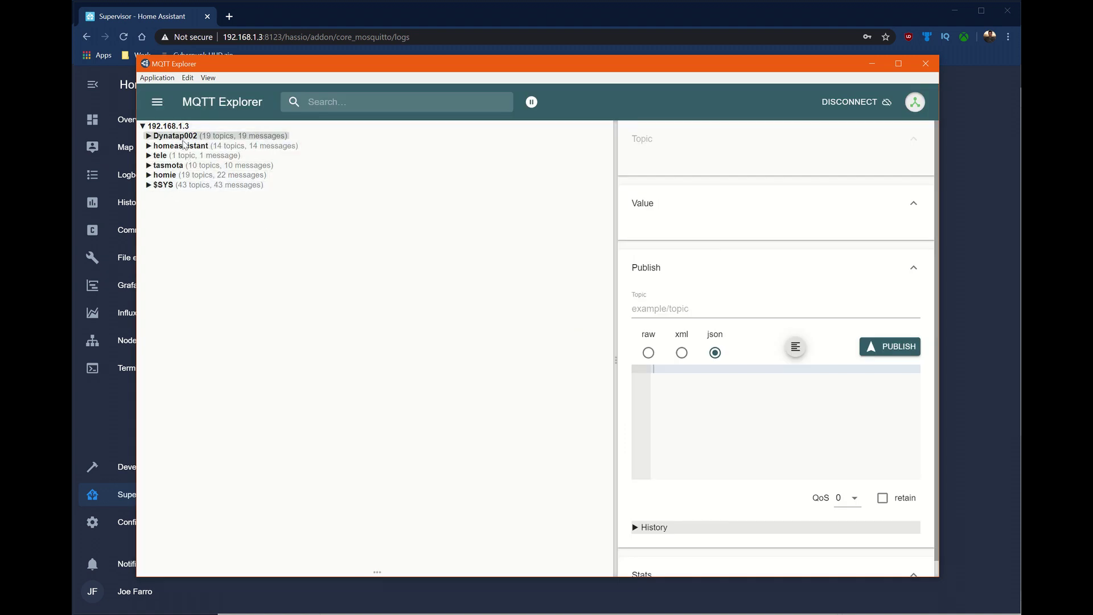
- Expand $SYS > broker and homie > 001 > 001 in the topic tree to inspect them
click(191, 187)
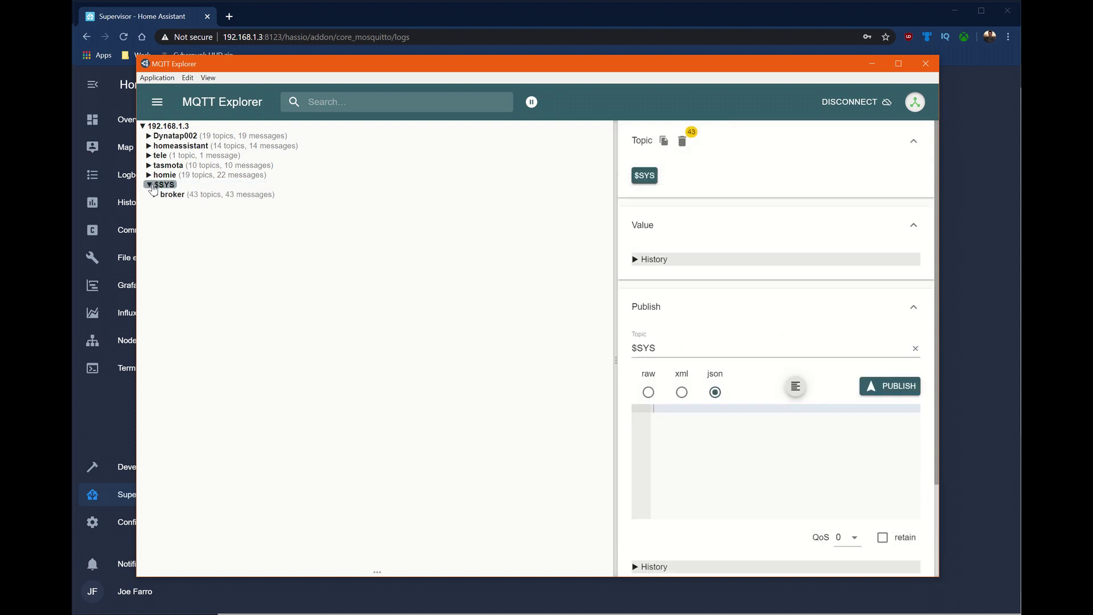
click(157, 195)
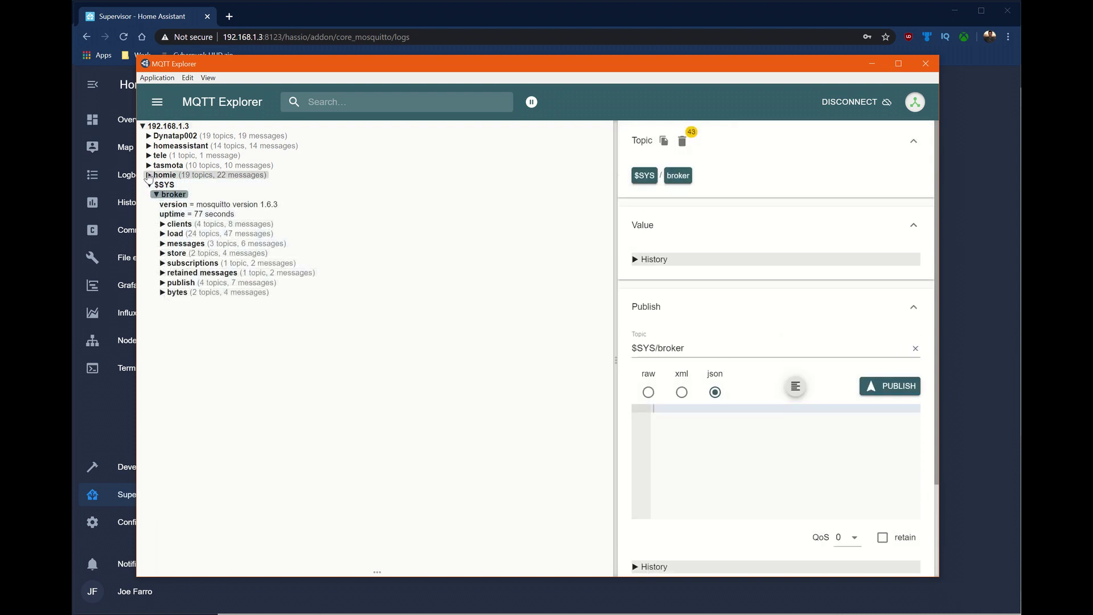
click(148, 175)
click(168, 185)
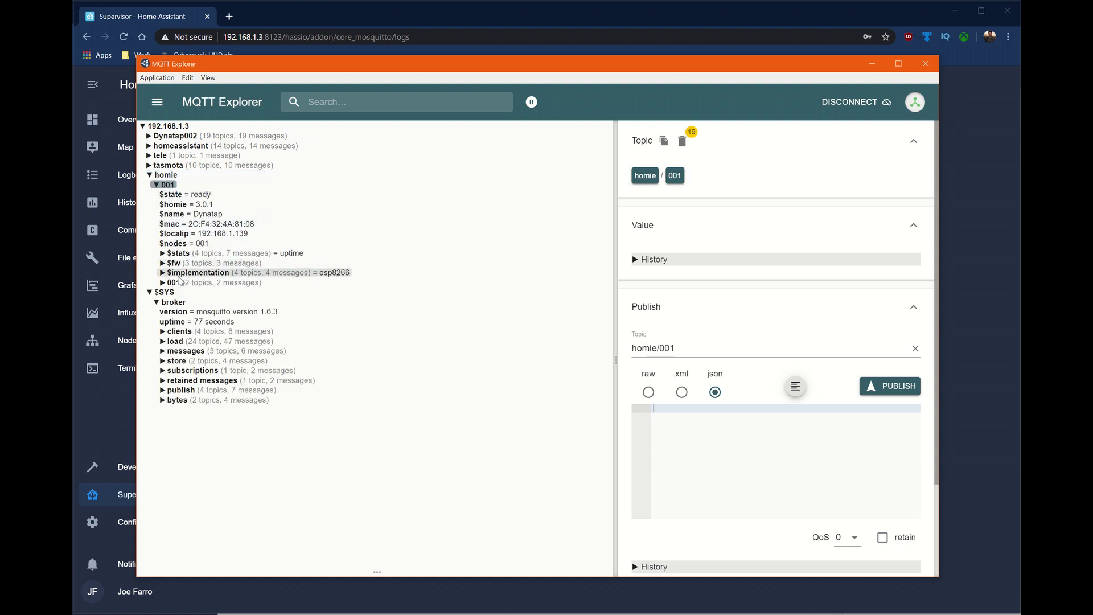
click(166, 283)
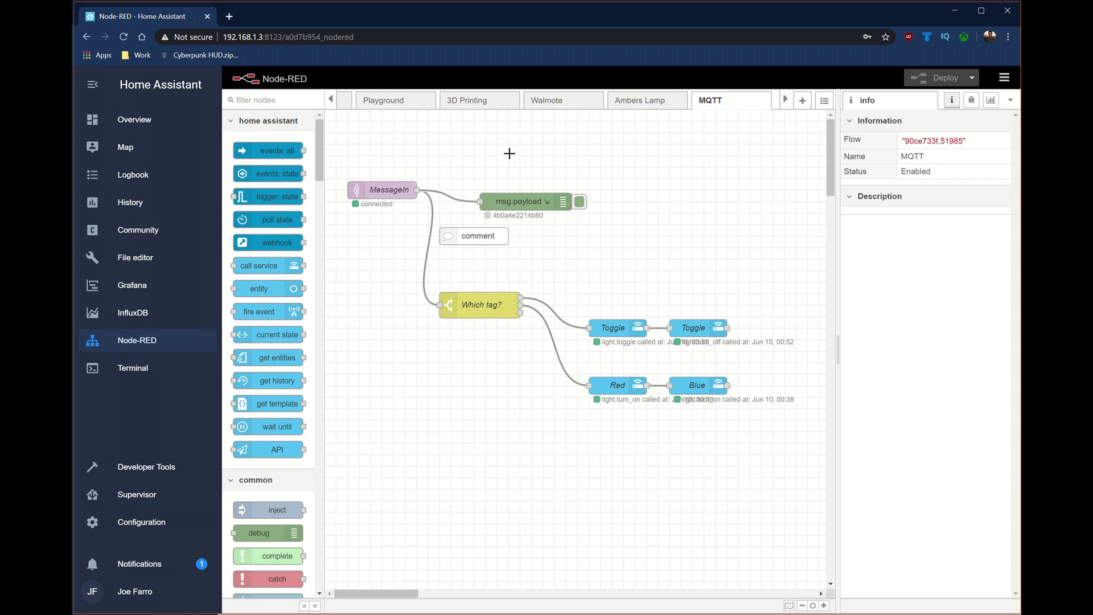
click(394, 191)
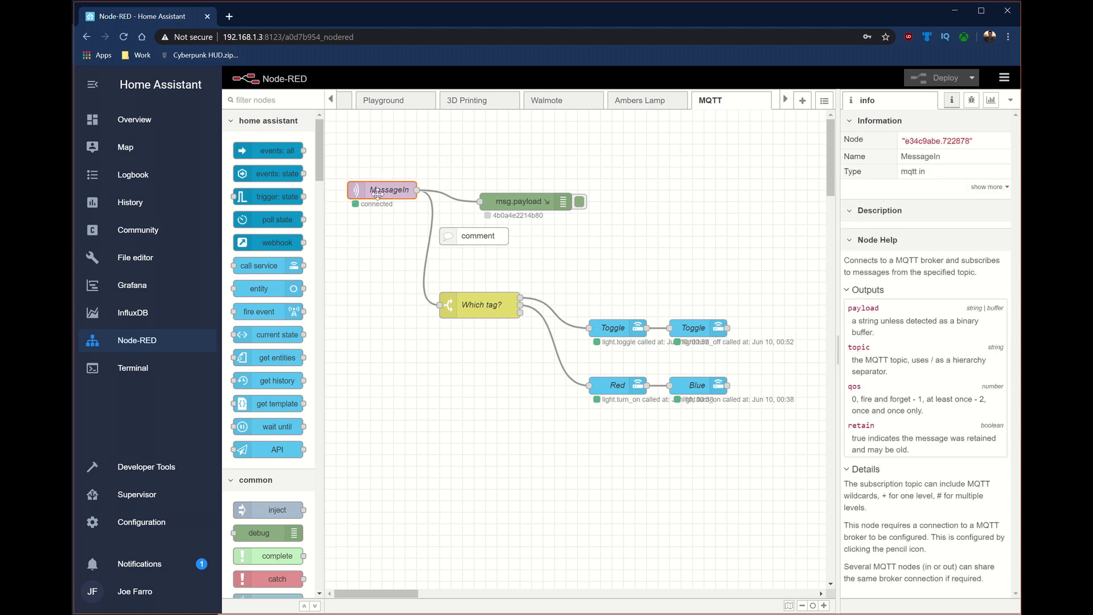
click(517, 201)
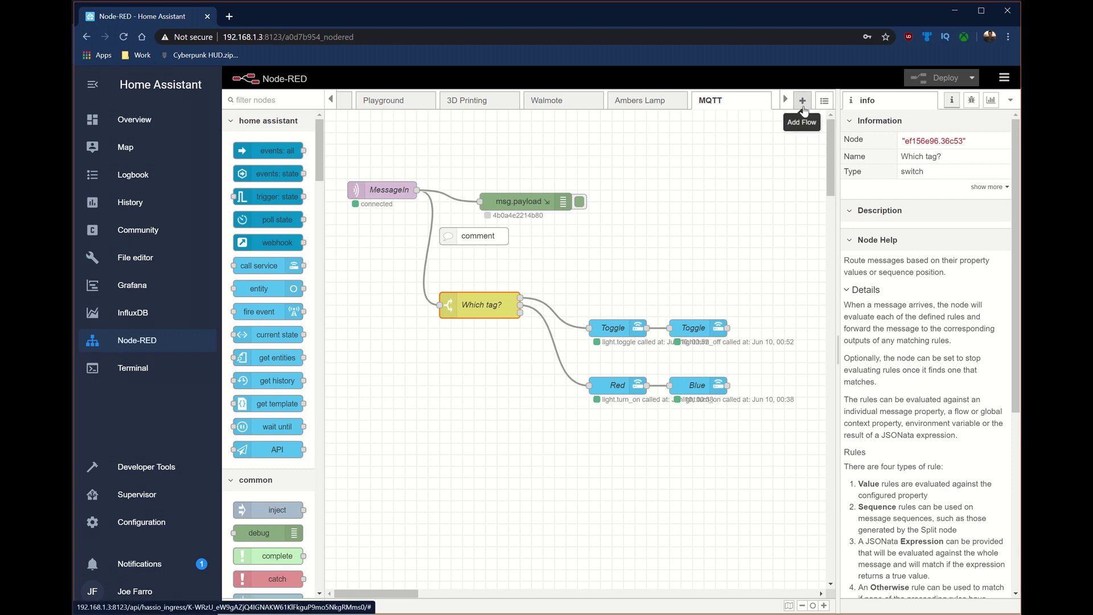
click(803, 108)
text(MQTT Demo)
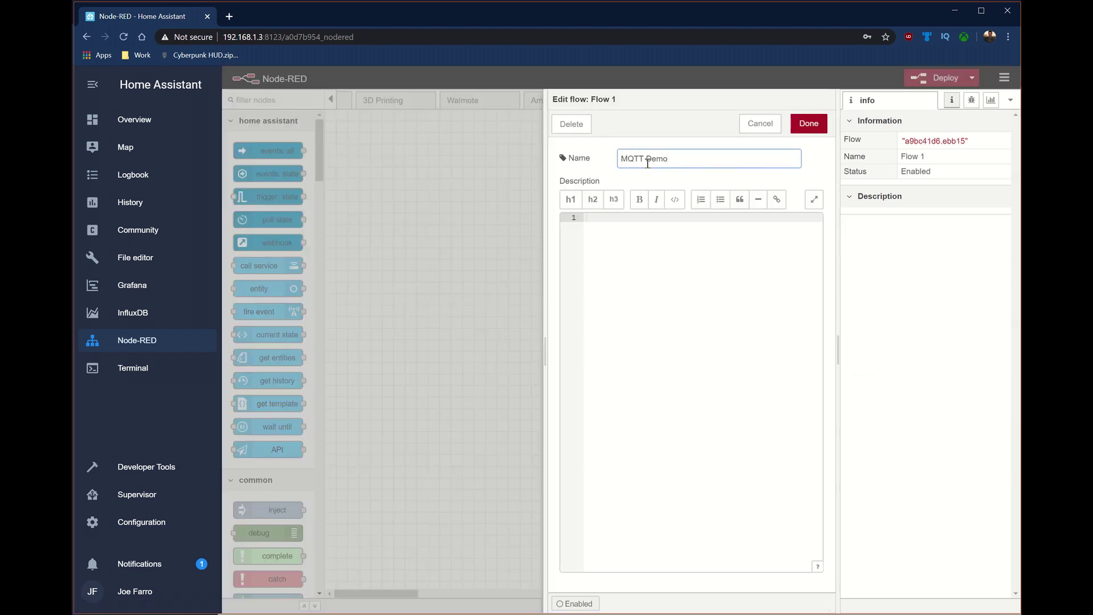
- Confirm the MQTT Demo flow, then place an mqtt in node from the palette and open its settings
click(806, 124)
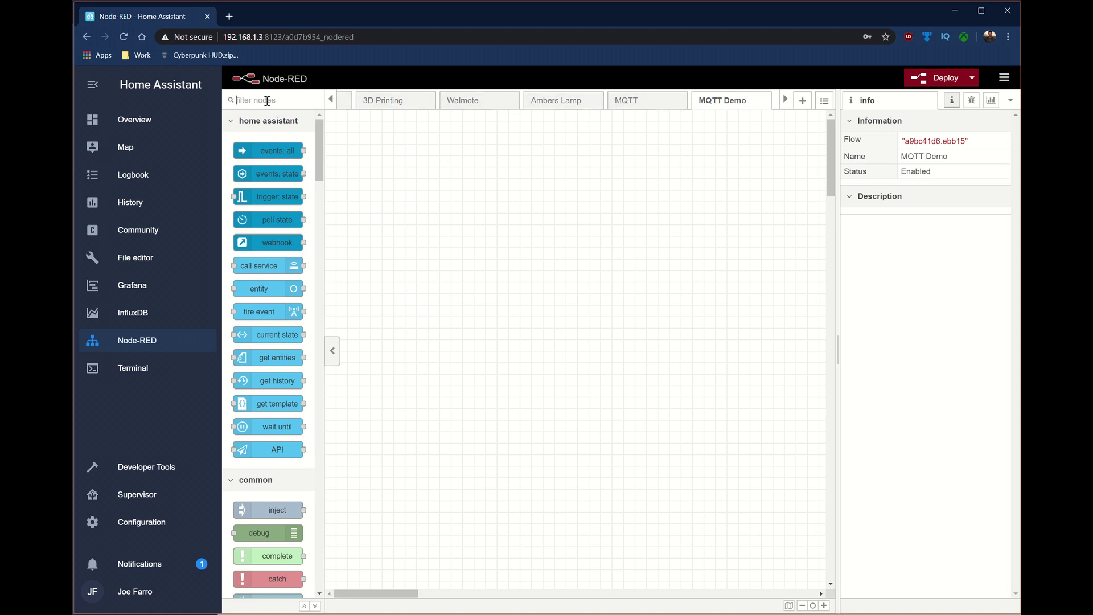
click(267, 101)
text(mqtt)
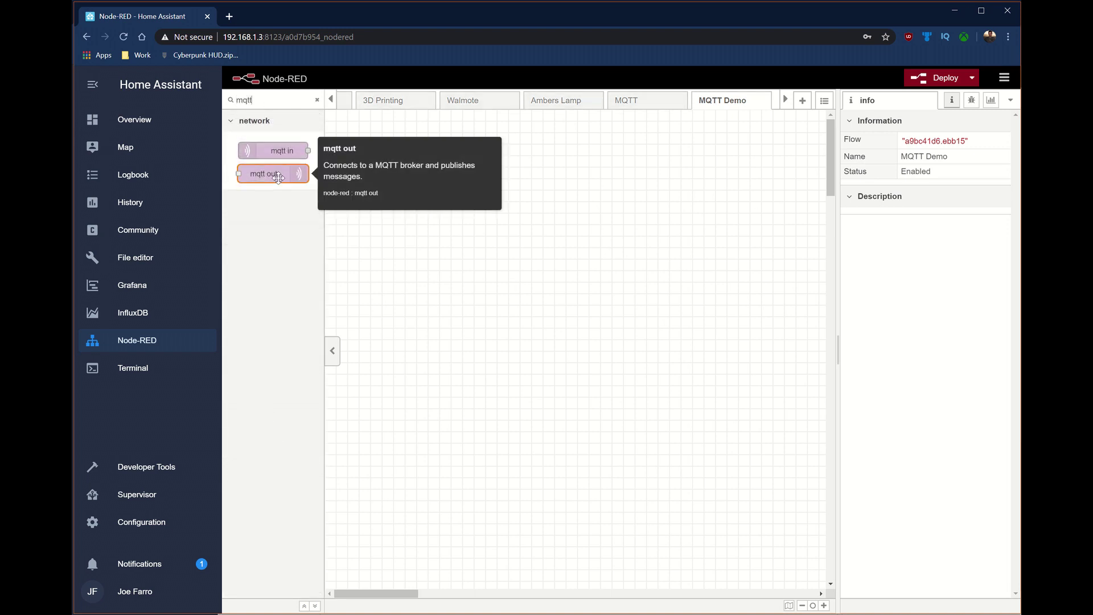
drag(281, 150, 423, 193)
double_click(418, 190)
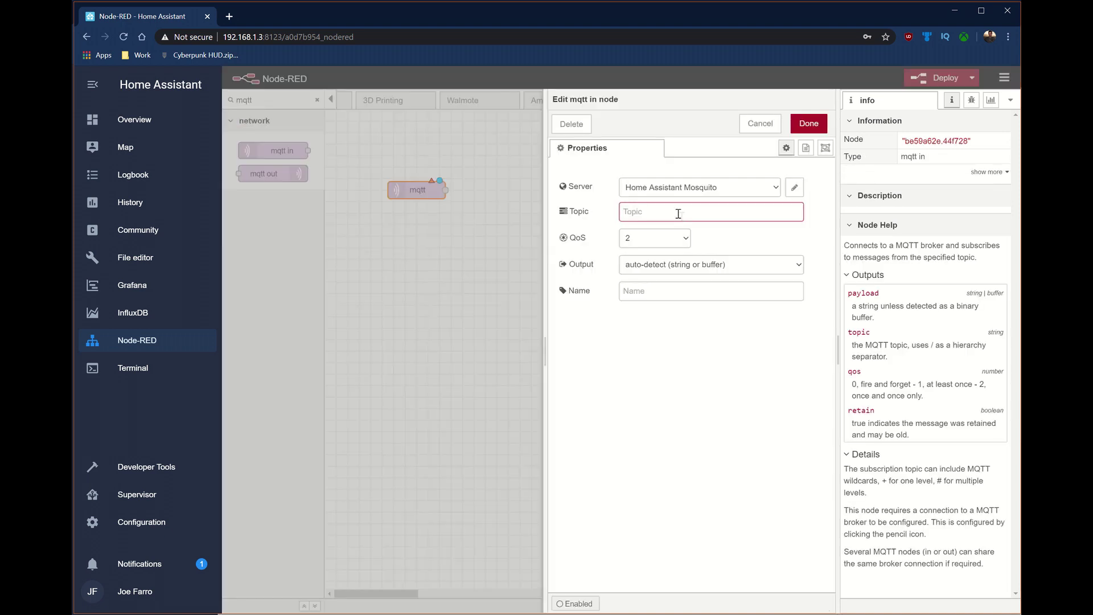
click(724, 190)
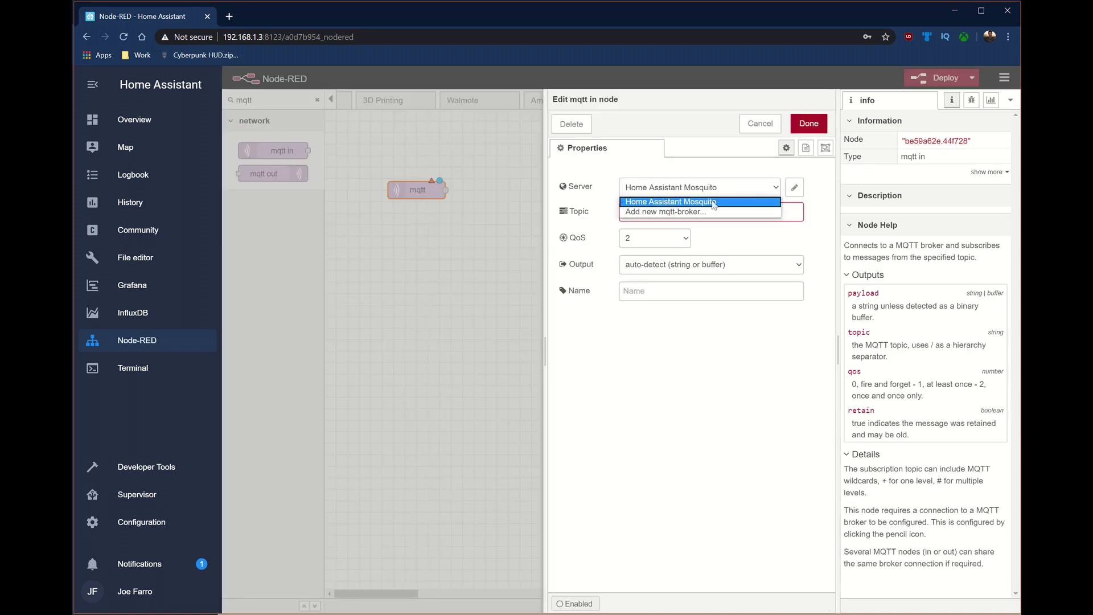
click(697, 212)
click(758, 188)
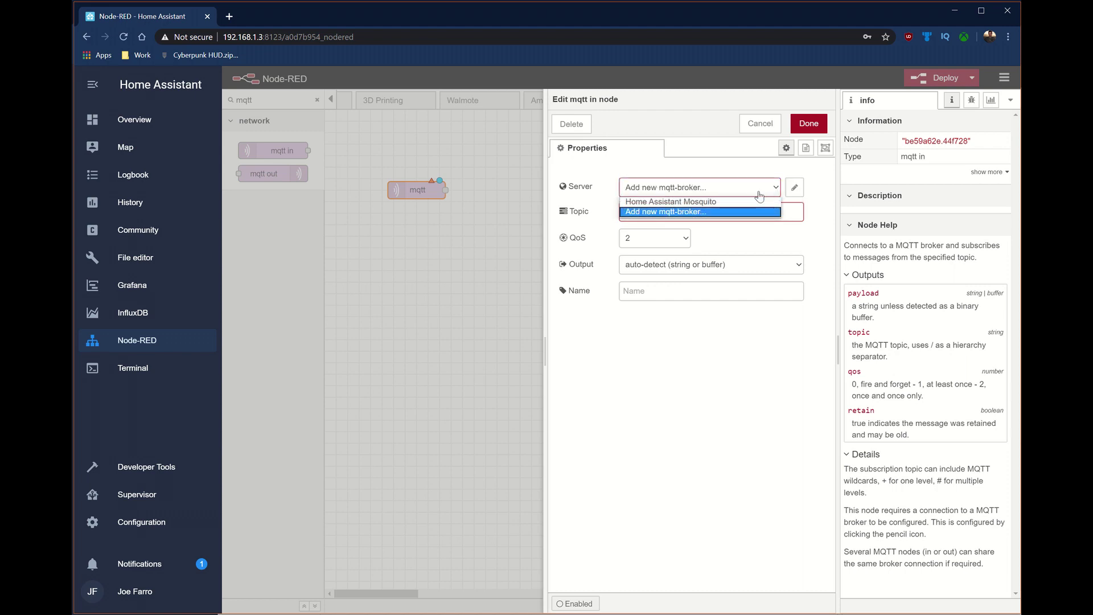
click(757, 202)
click(795, 187)
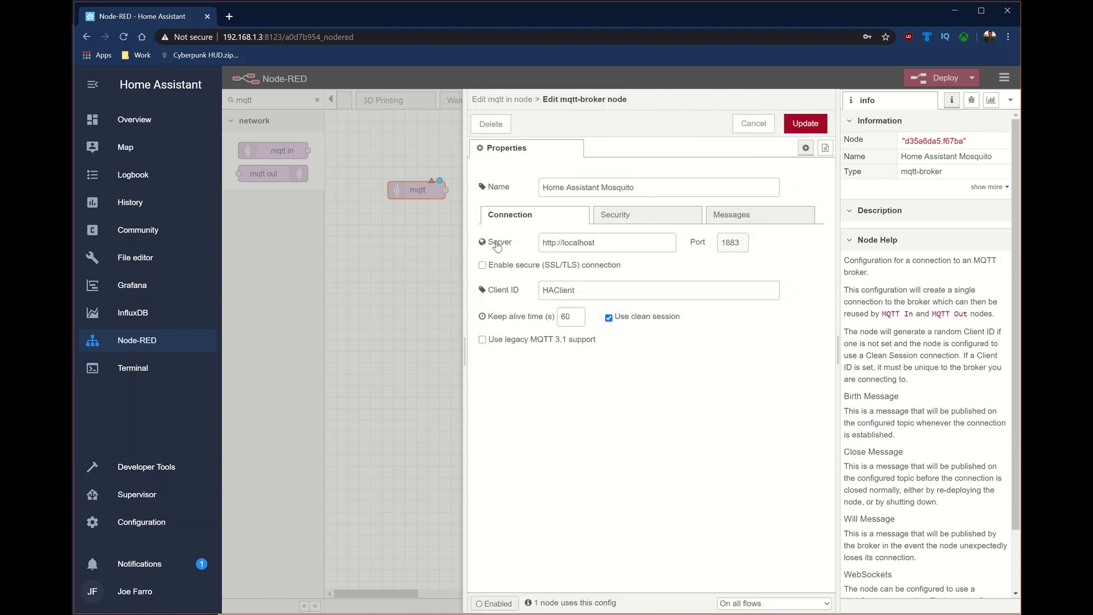
triple_click(629, 244)
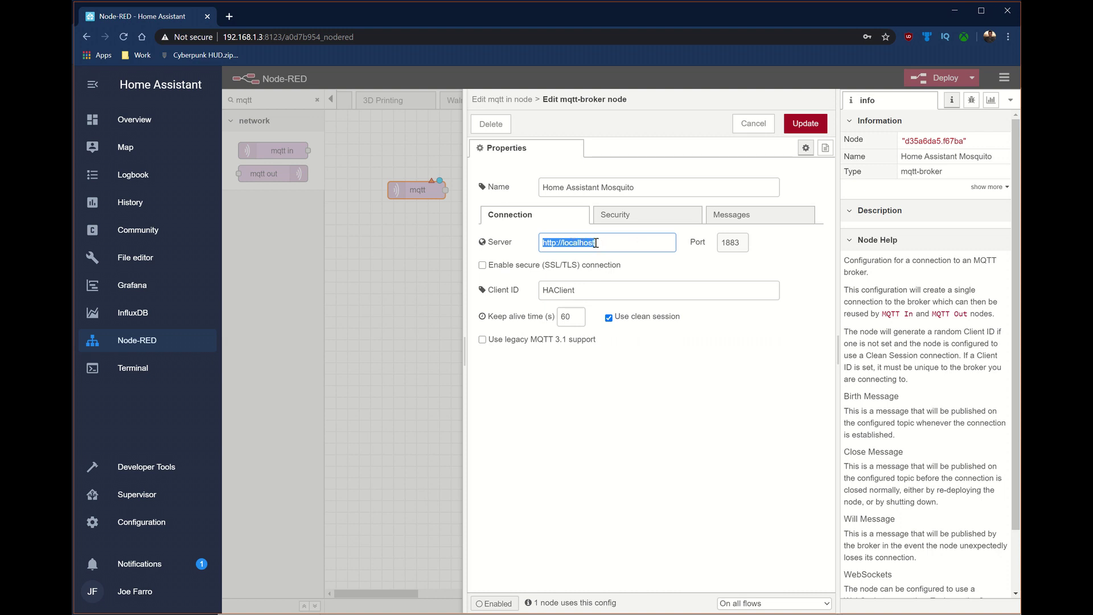
key(Tab)
key(Tab)
key(Tab)
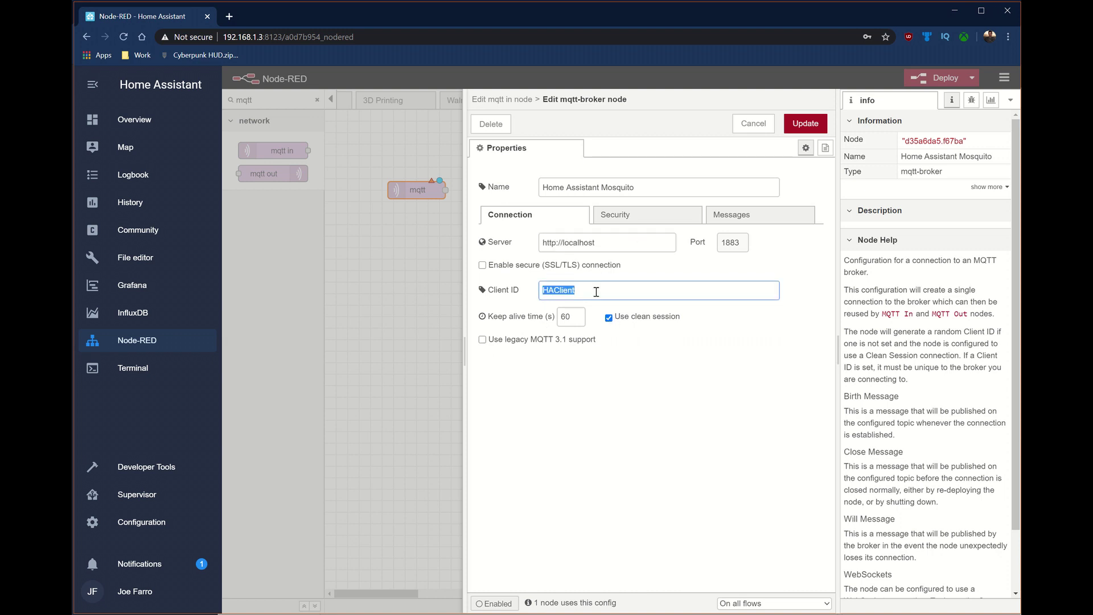
key(Return)
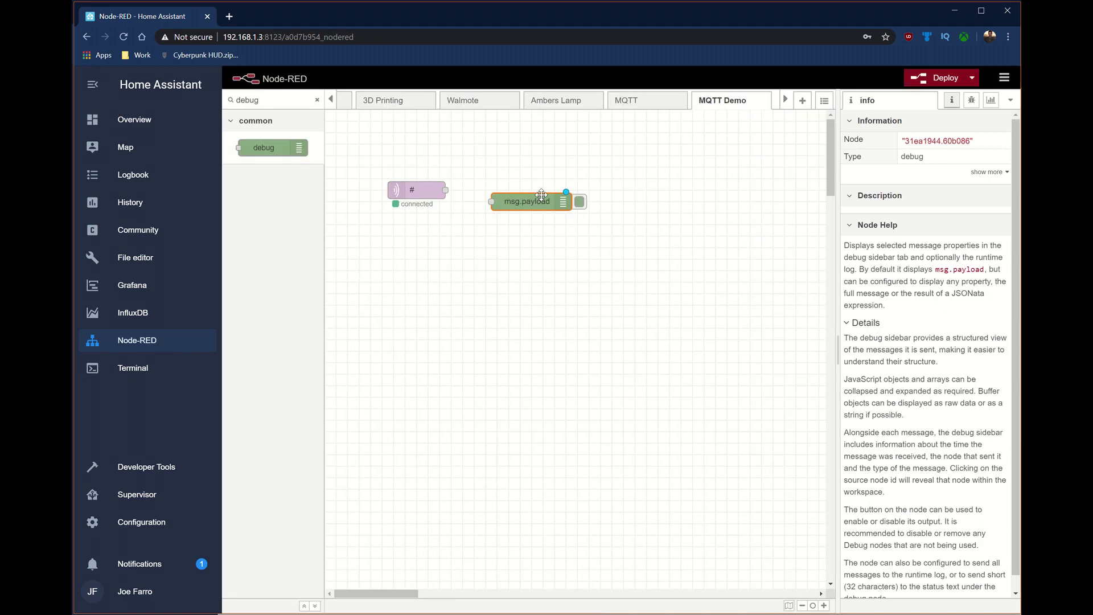
drag(446, 190, 540, 190)
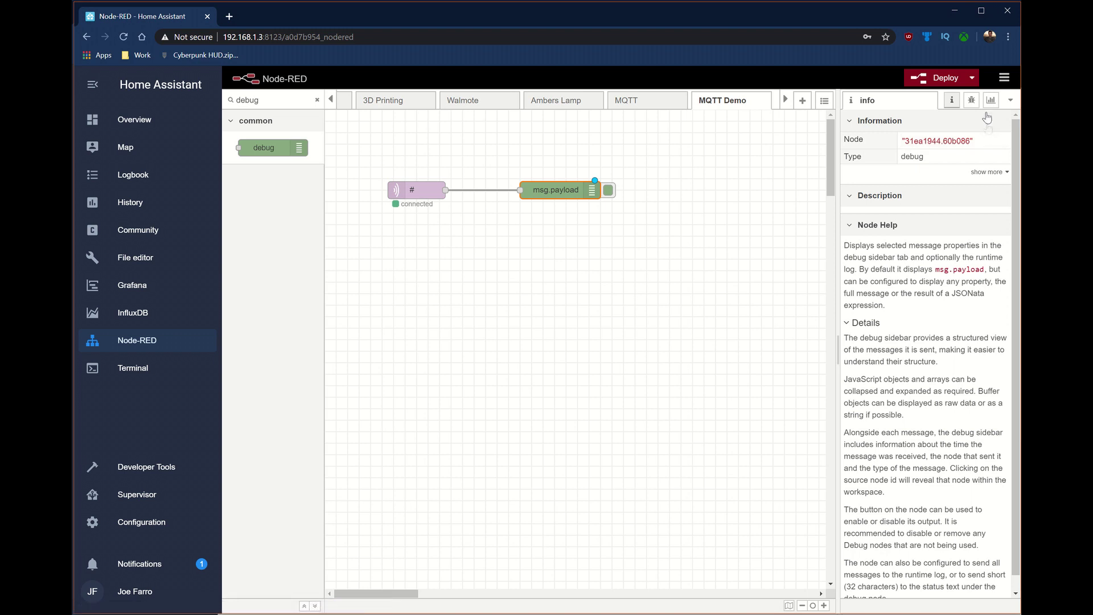
- Clear the debug sidebar, show only current-flow messages, and deploy to watch incoming messages
click(972, 101)
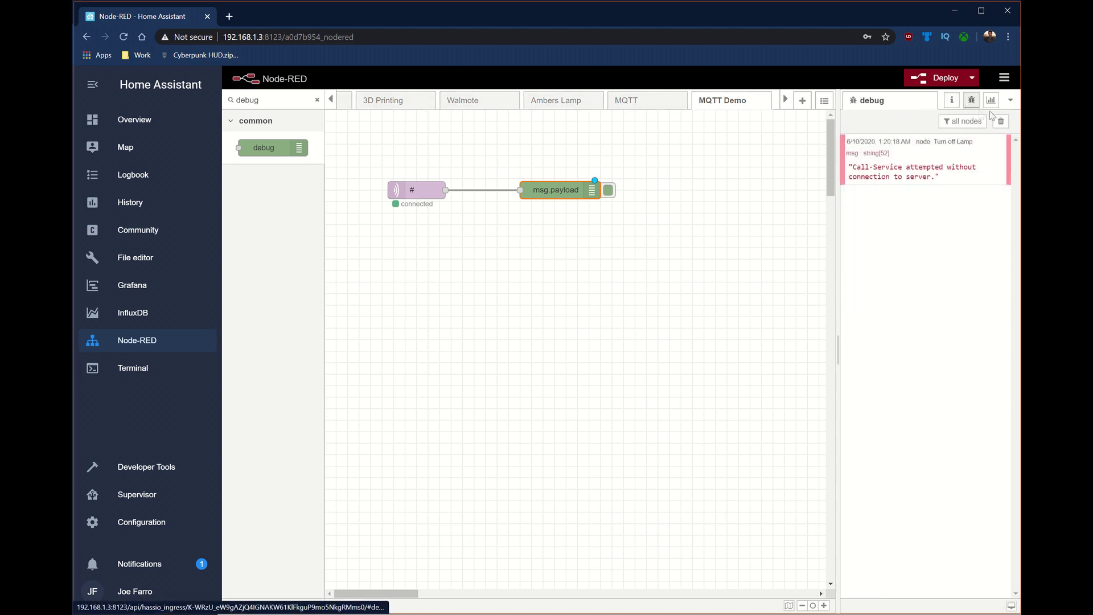
click(1001, 122)
click(968, 121)
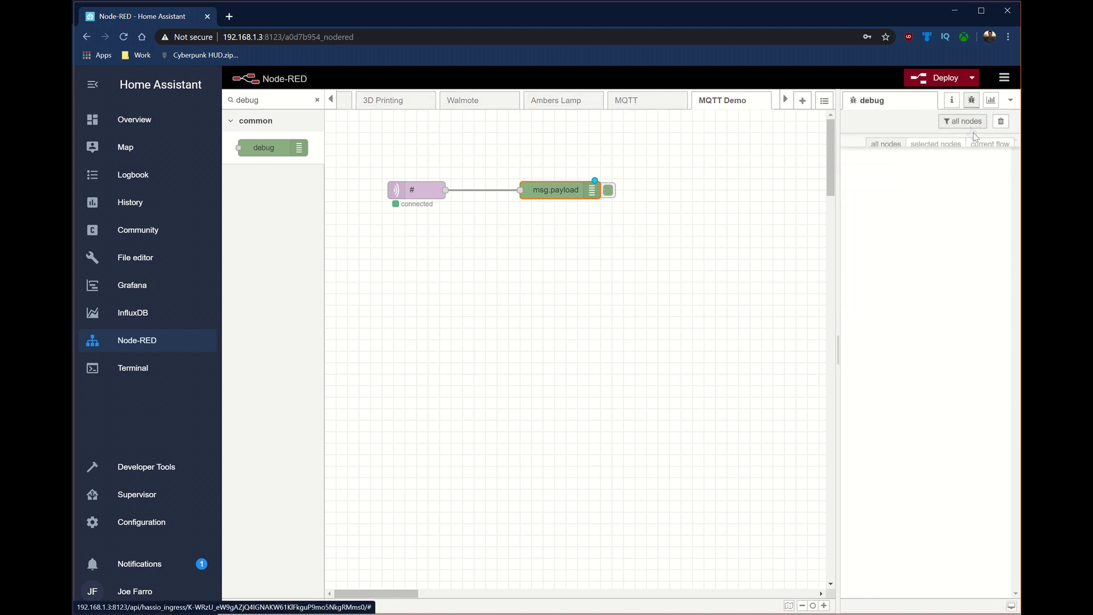
click(988, 148)
click(937, 78)
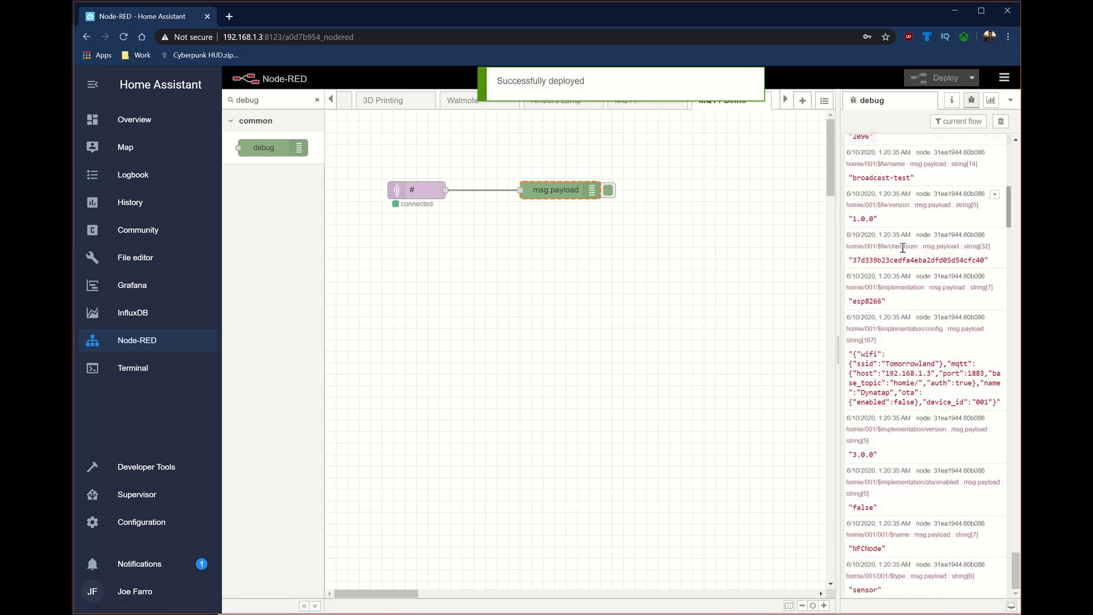
scroll(911, 251, up, 15)
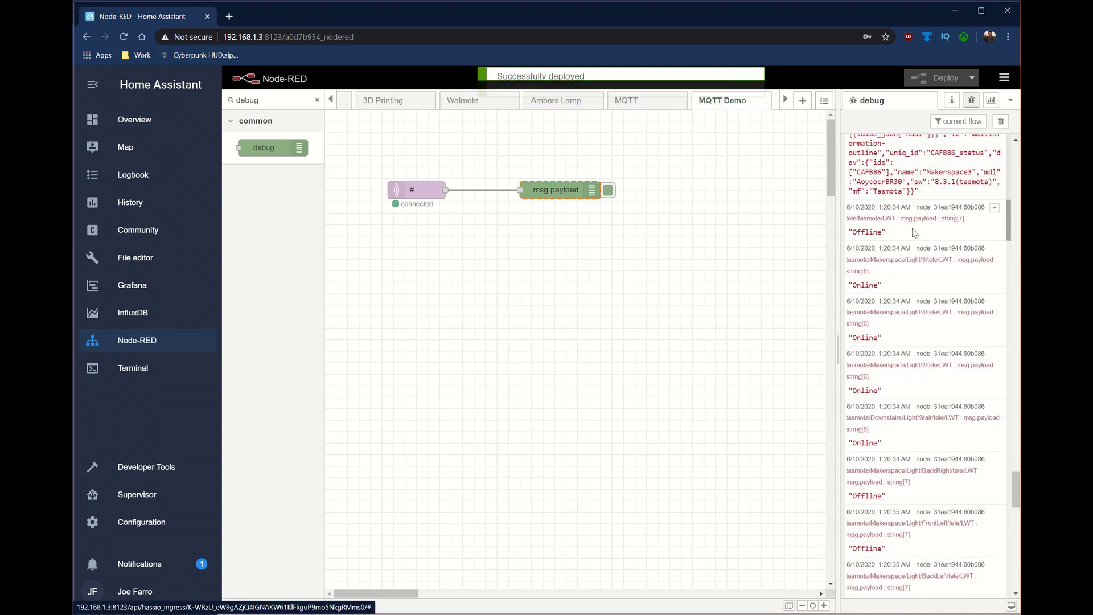
scroll(920, 245, up, 6)
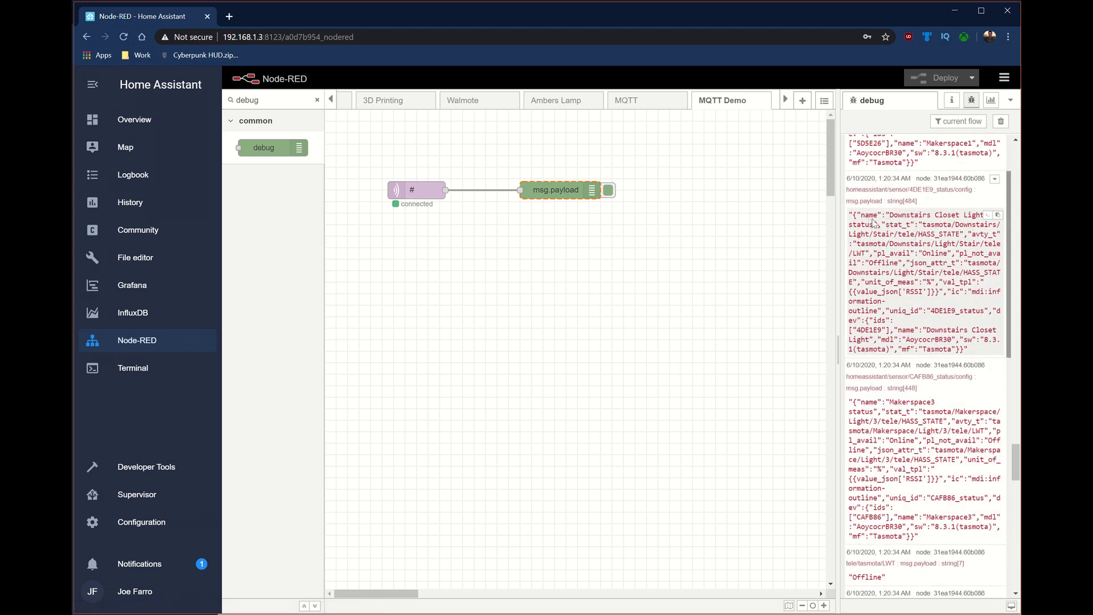
scroll(911, 228, down, 3)
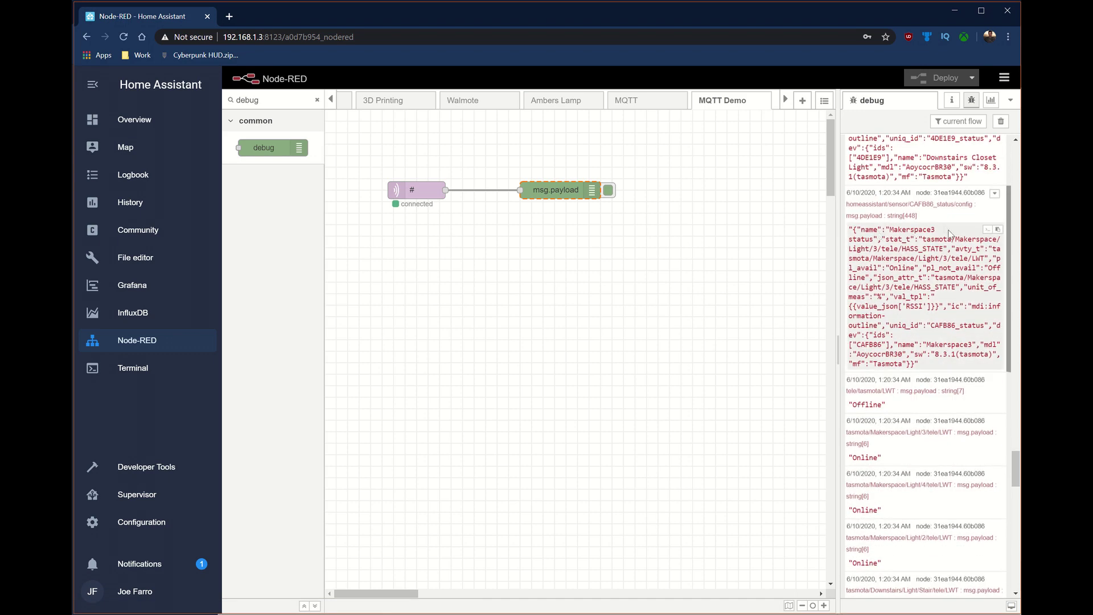
scroll(934, 257, down, 5)
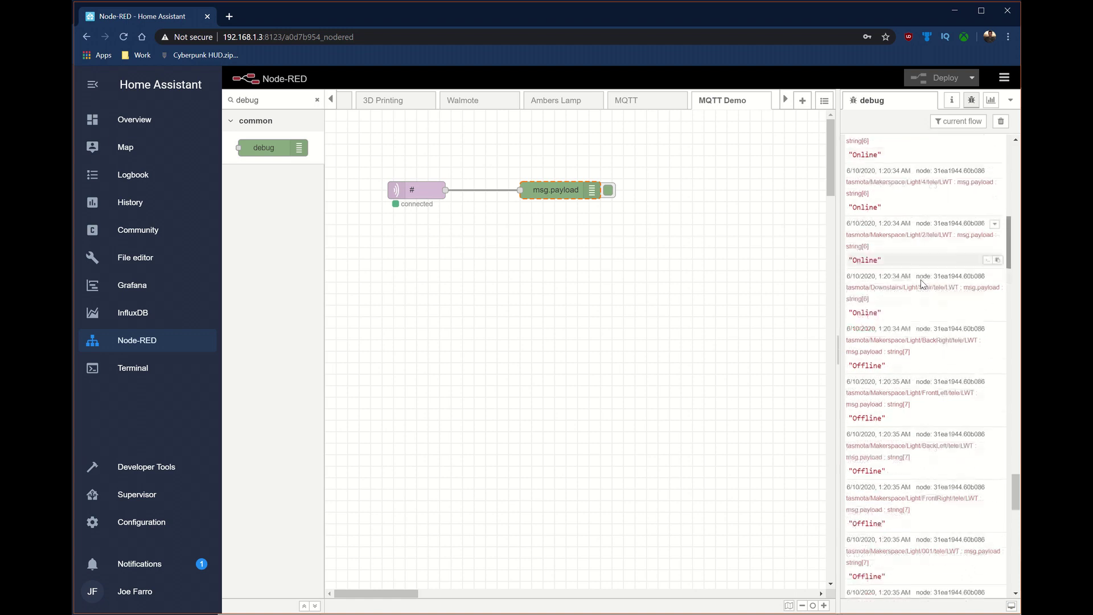
scroll(923, 283, down, 2)
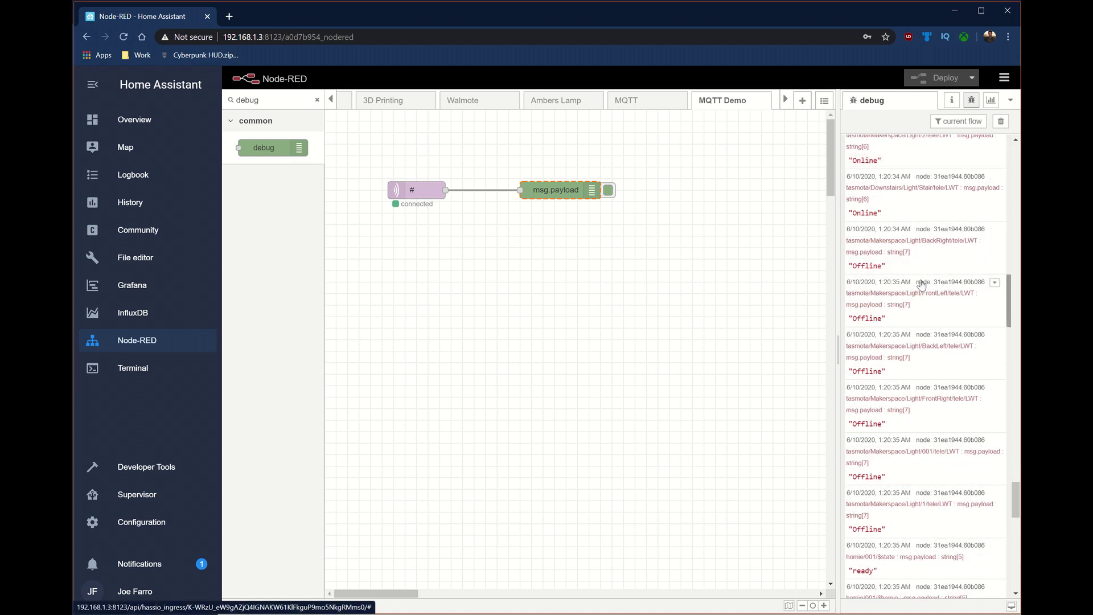
- Open the # subscription node's settings and select its # topic for replacement
double_click(415, 190)
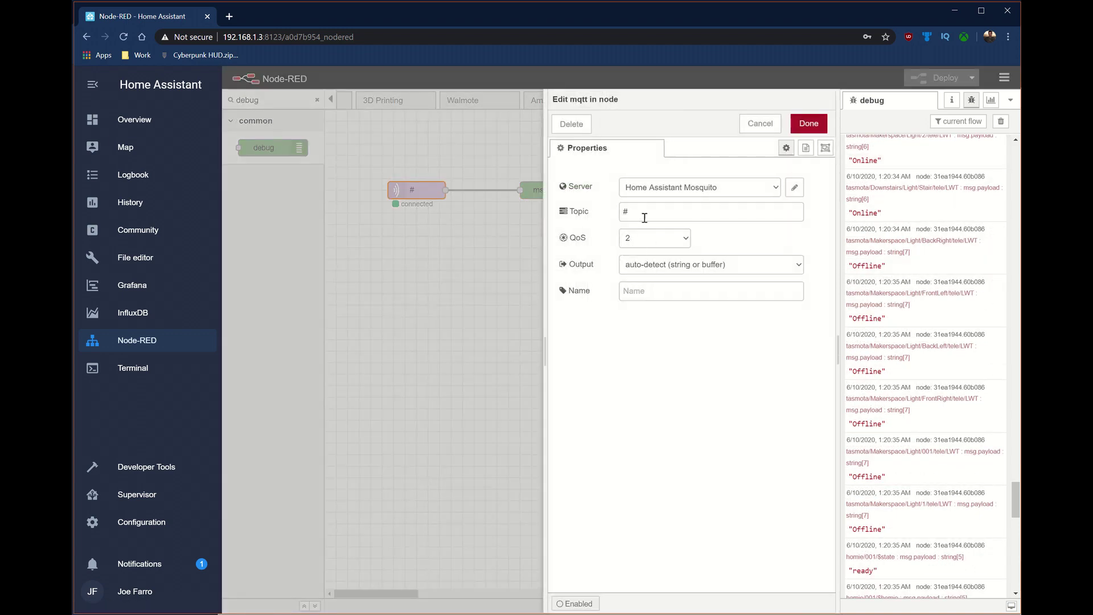
click(618, 211)
double_click(619, 212)
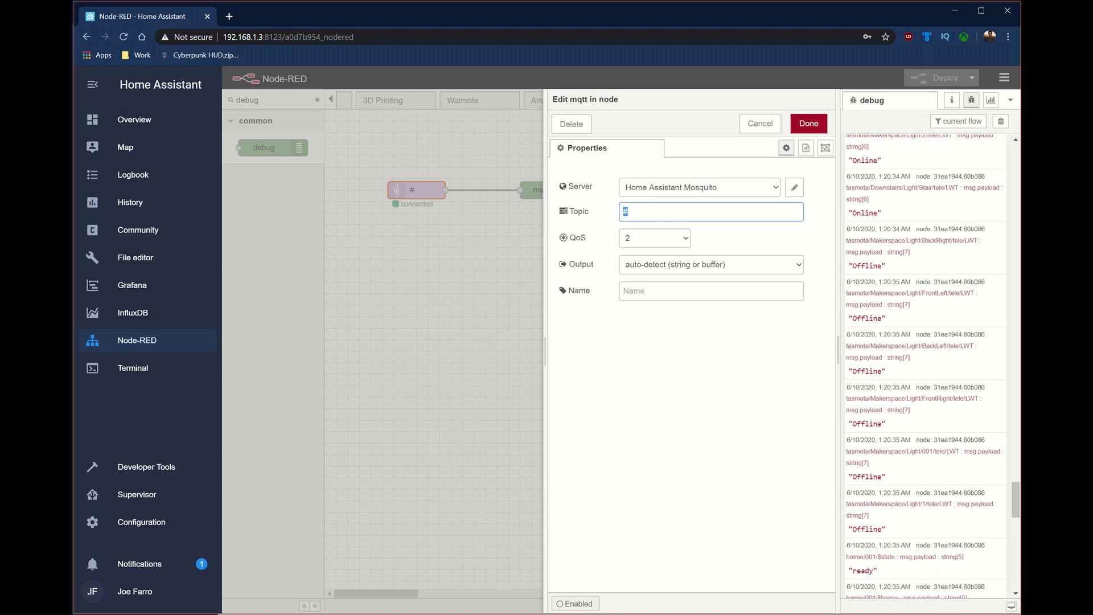
- Expand homie > 001 > 001, select uid, and copy the homie/001/001/uid topic path
key(alt+Tab)
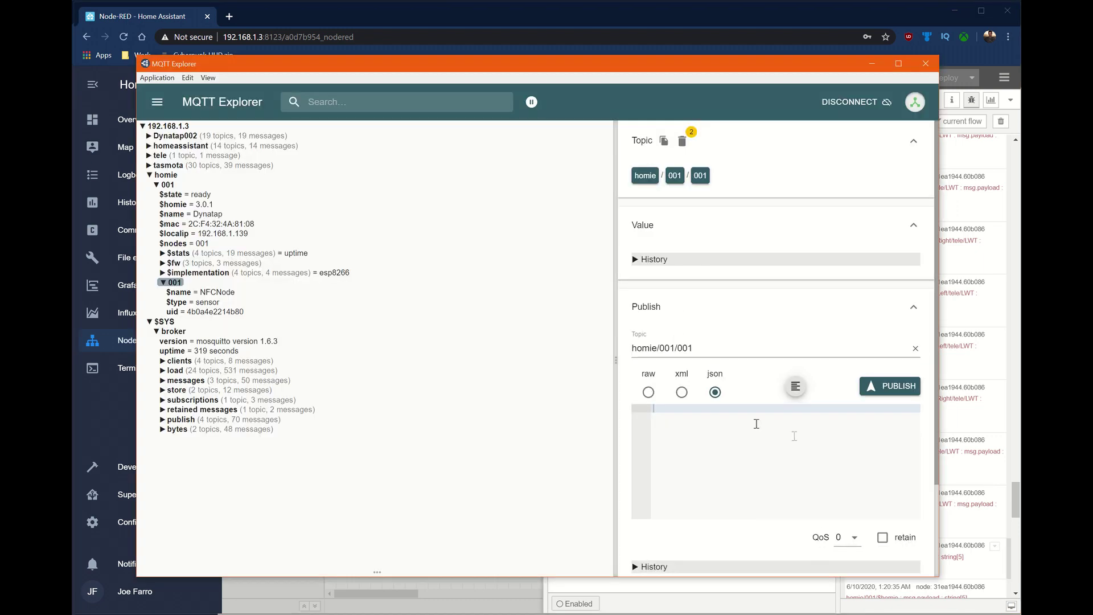
click(150, 175)
click(151, 176)
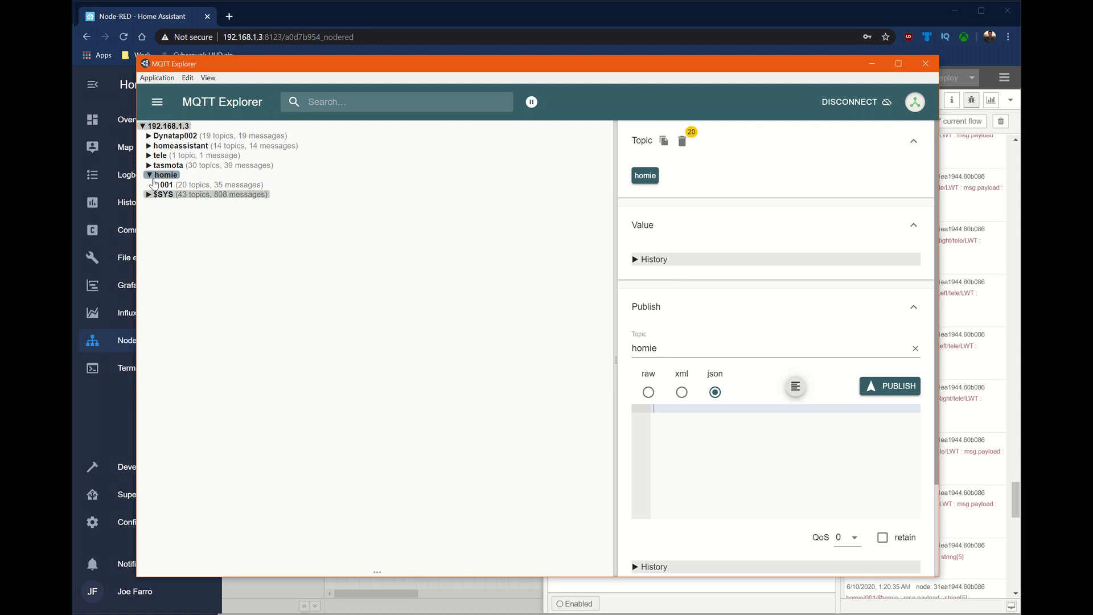
click(155, 184)
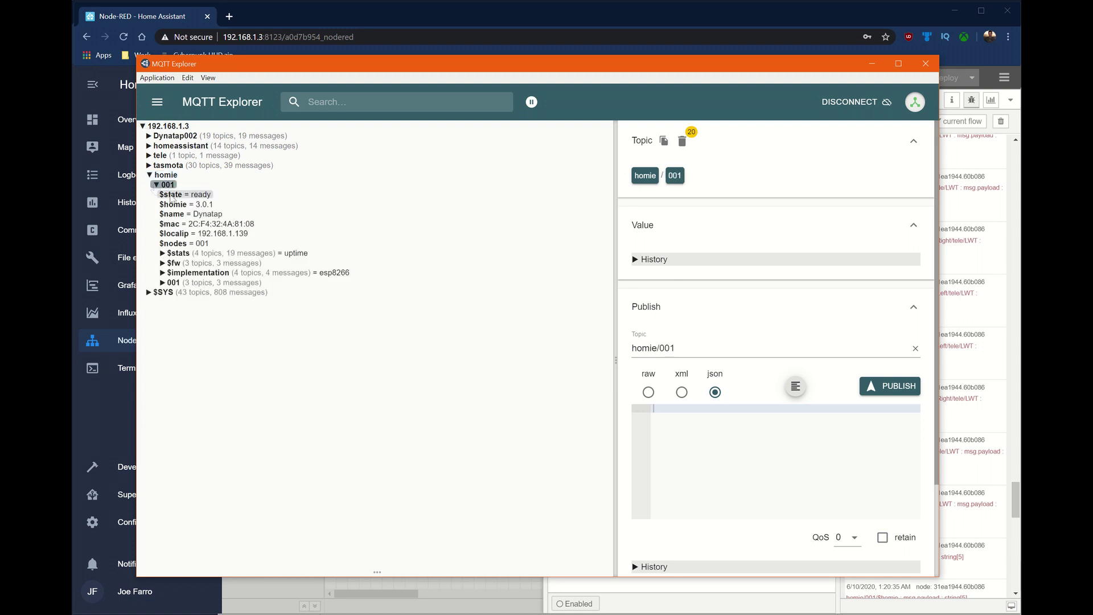
click(171, 282)
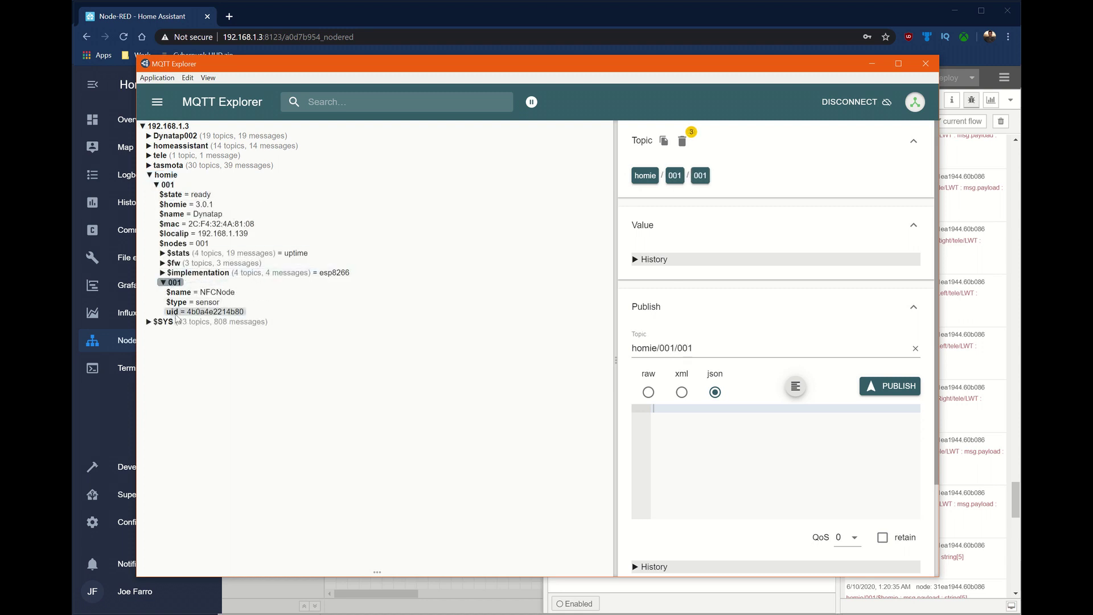
click(188, 312)
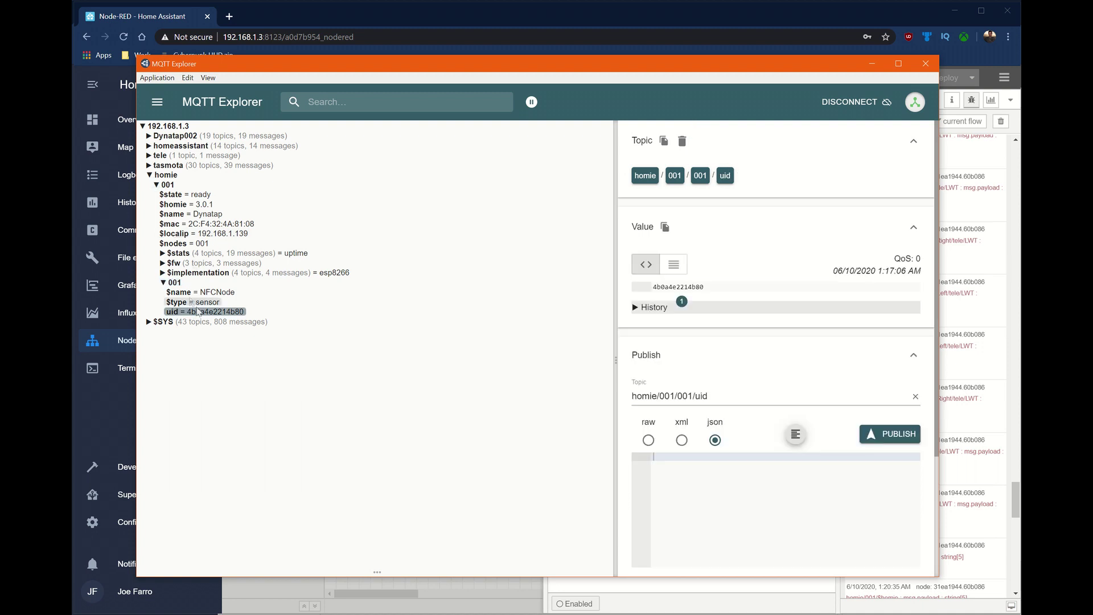
click(663, 142)
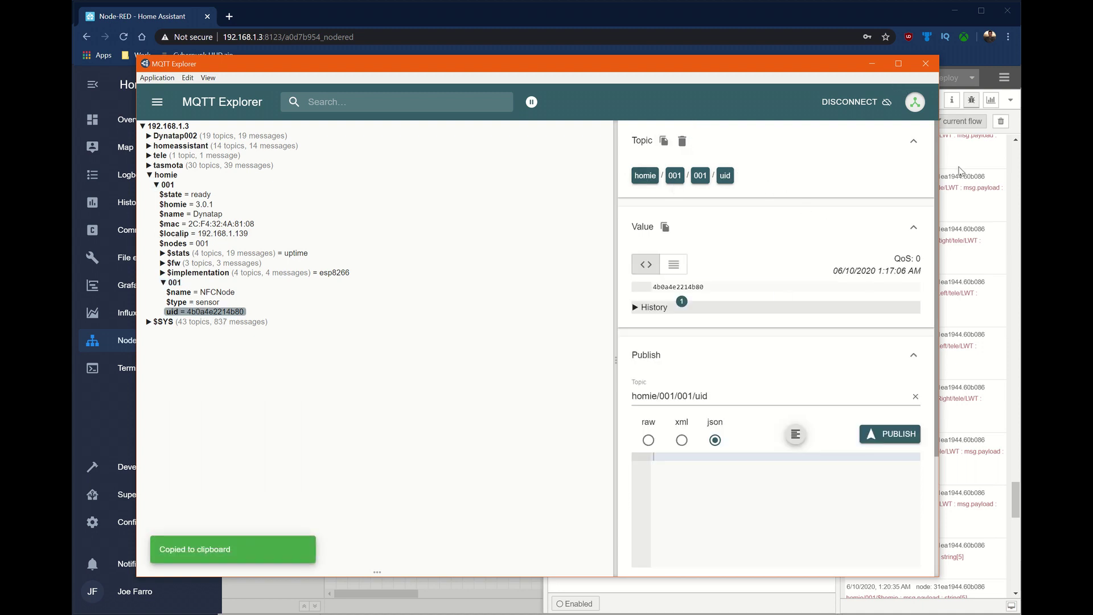
- Set the topic to homie/001/001/uid, name the node NFC Tag, deploy, and select a scanned uid
click(790, 28)
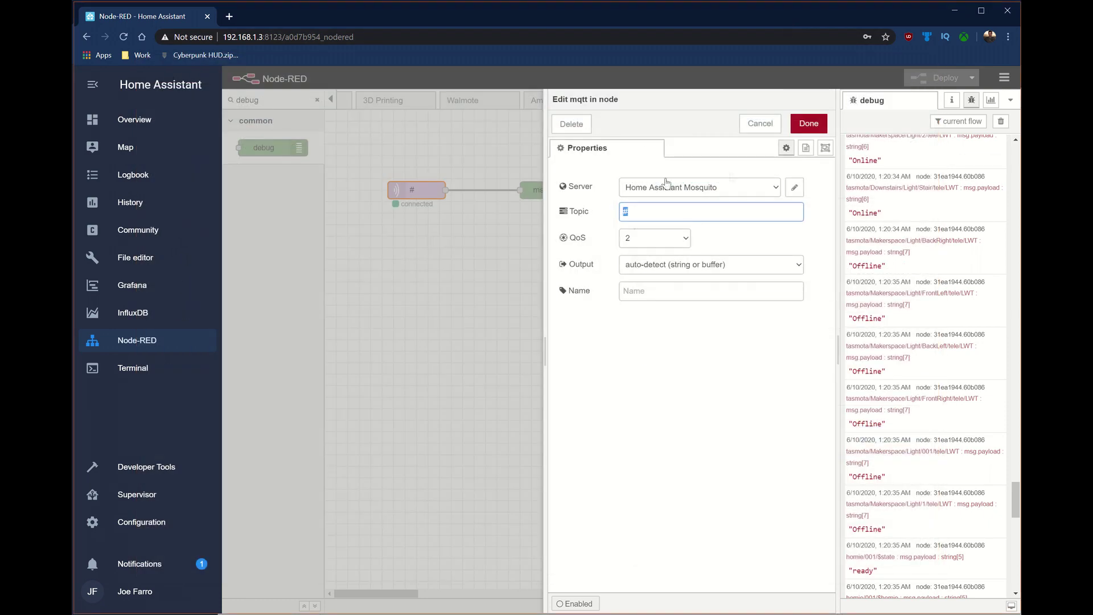
key(ctrl+v)
click(808, 123)
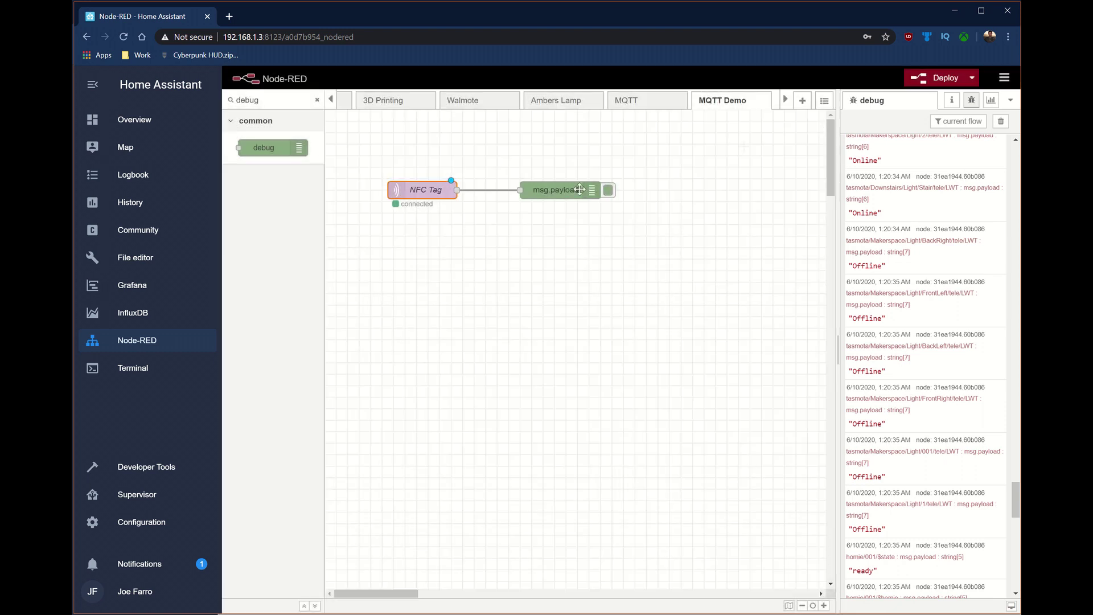
key(ctrl+d)
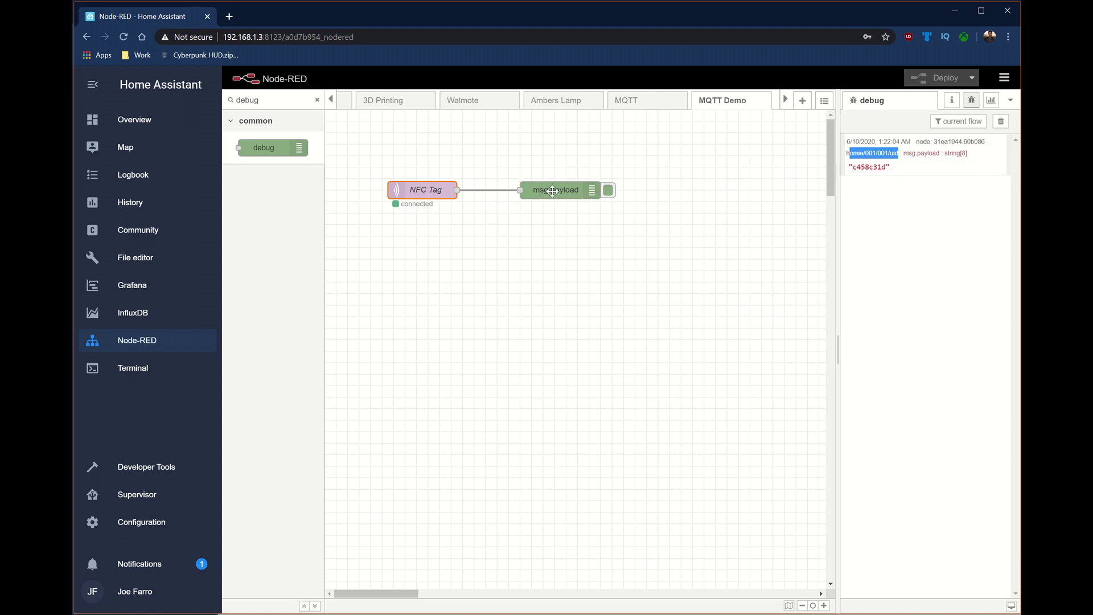
drag(887, 169, 854, 171)
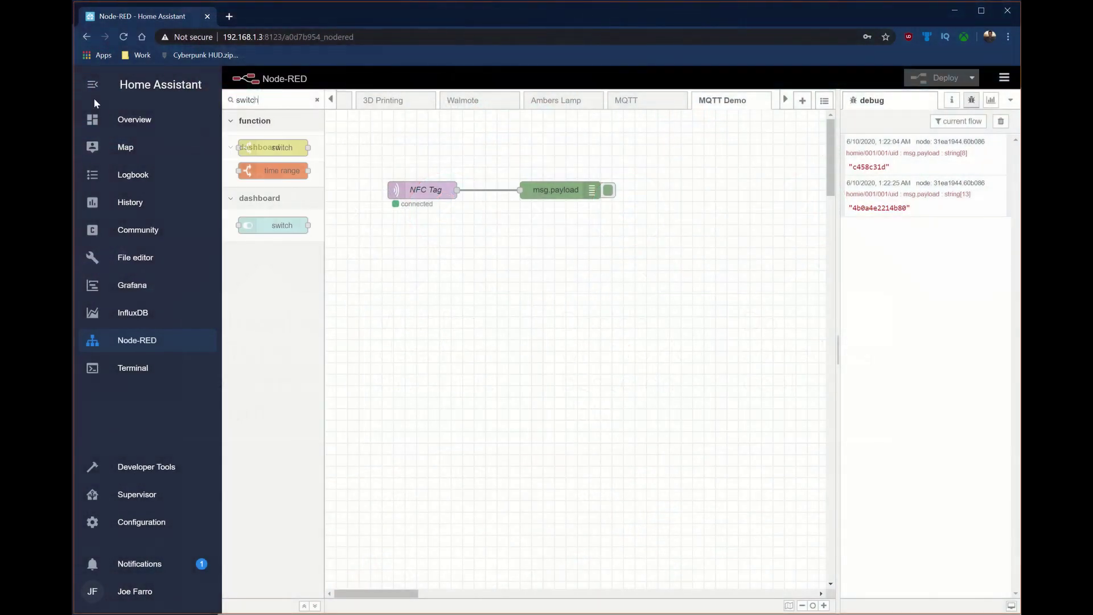
- Add a switch node wired from NFC Tag and open its settings
drag(295, 140, 542, 252)
drag(456, 189, 491, 259)
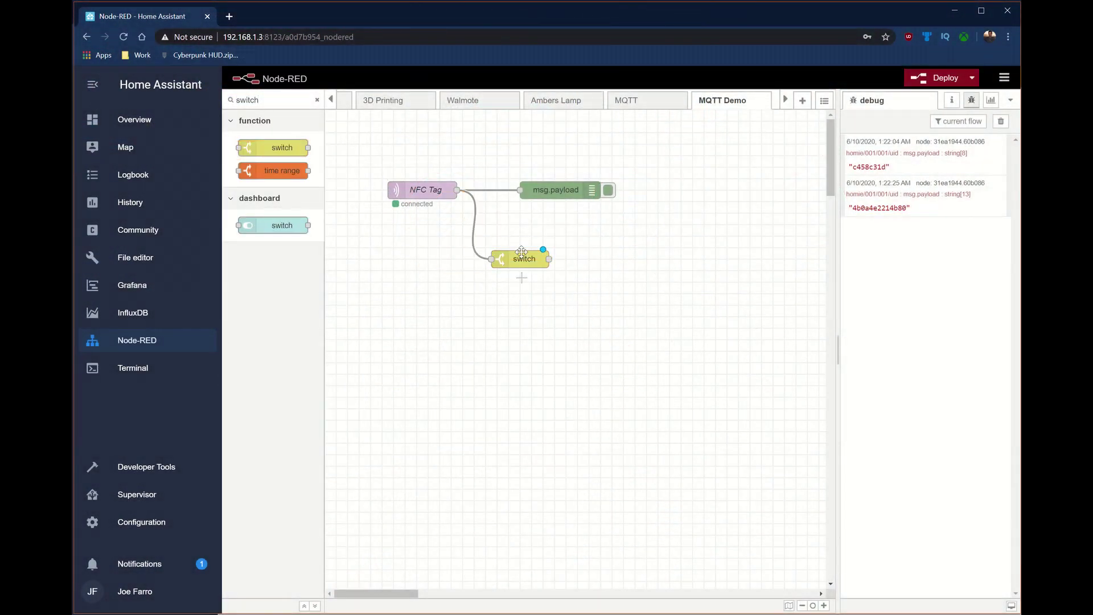
double_click(522, 257)
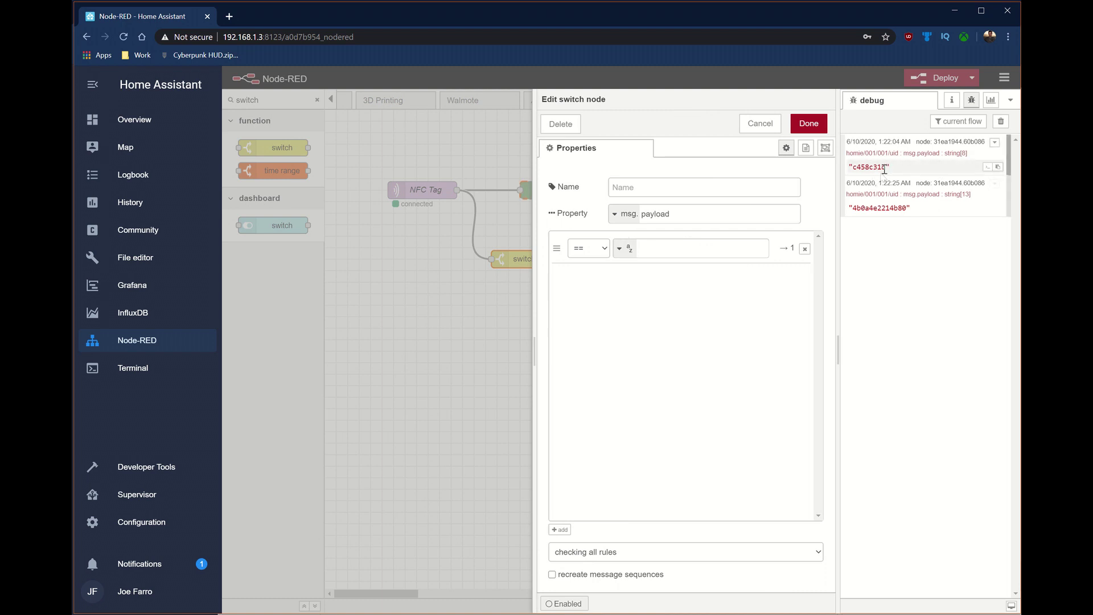
- Add == rules matching uid c458c31d on output 1 and 4b0a4e2214b80 on output 2
drag(887, 167, 852, 168)
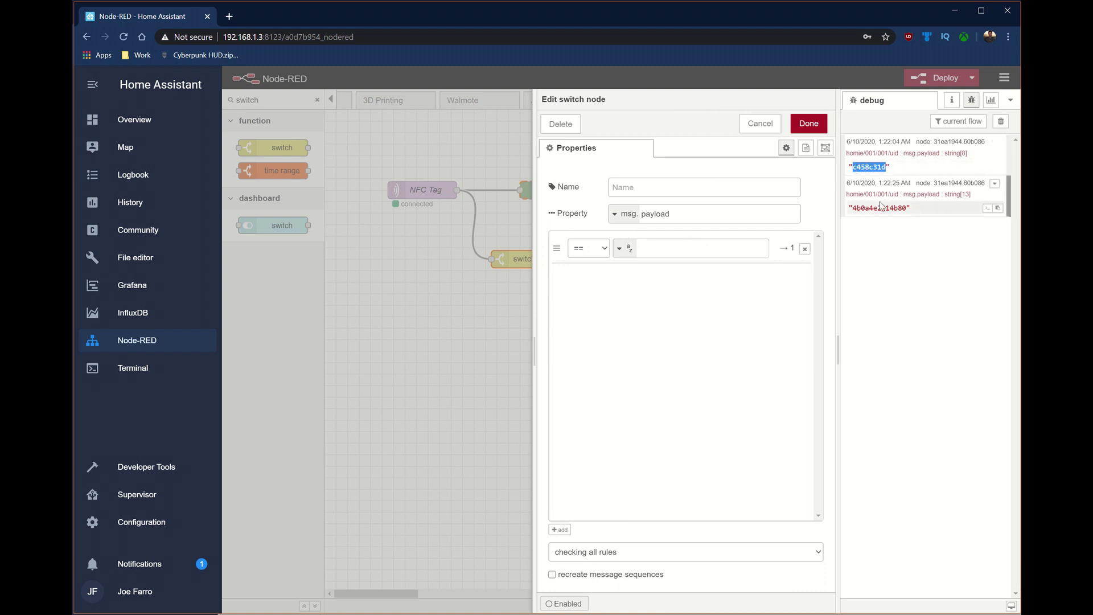
click(656, 247)
key(ctrl+v)
drag(908, 209, 856, 210)
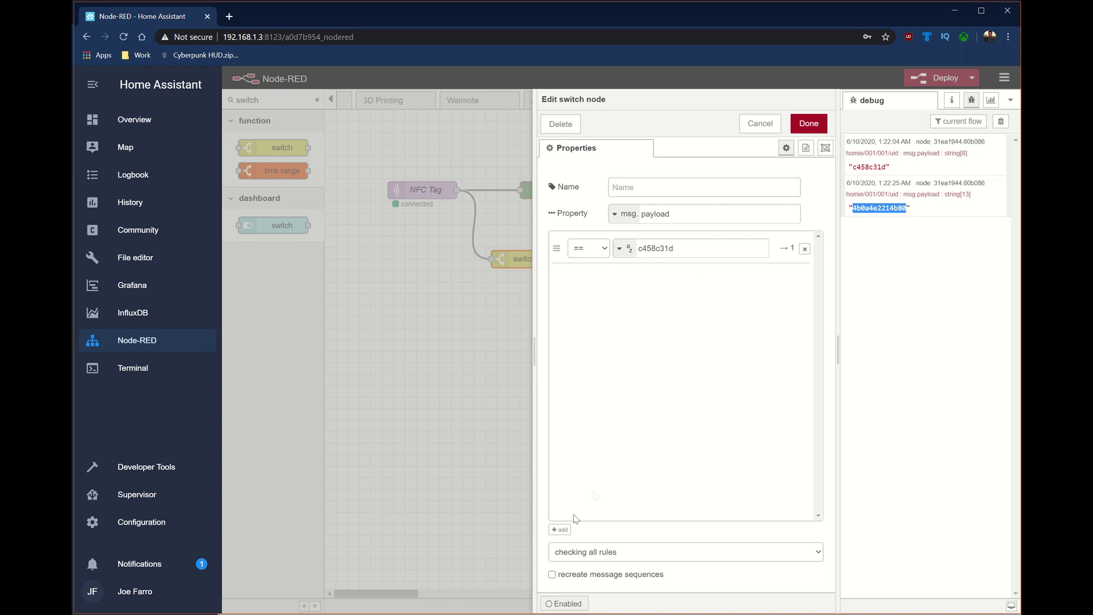
click(560, 529)
key(ctrl+v)
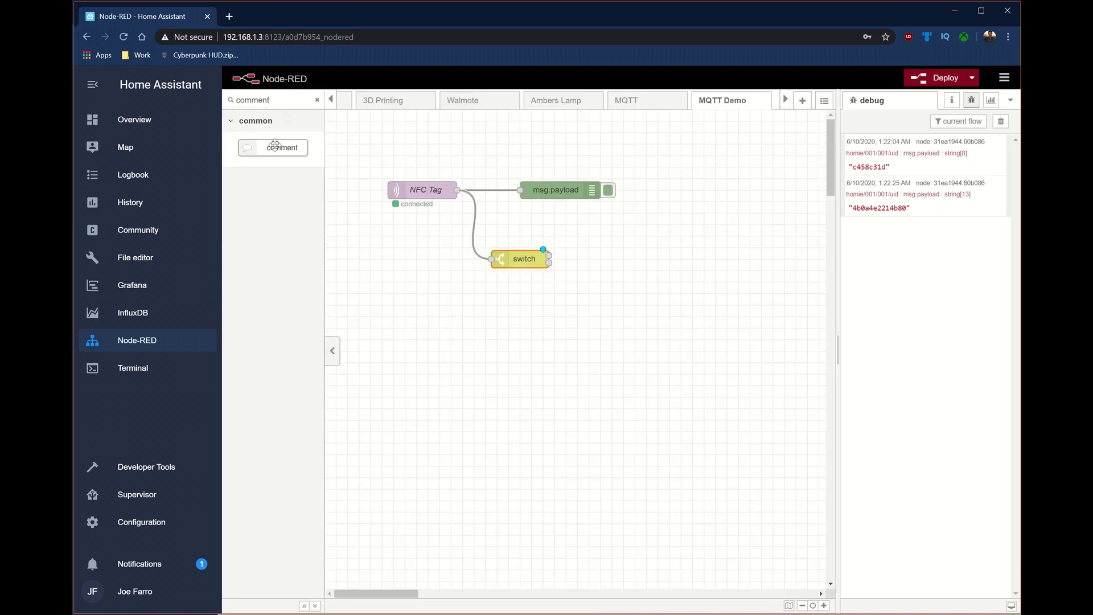
- Place a comment beside the switch reading '1 - Centipede' and '2 - Ryu', then review it
drag(267, 152, 273, 153)
drag(402, 166, 516, 224)
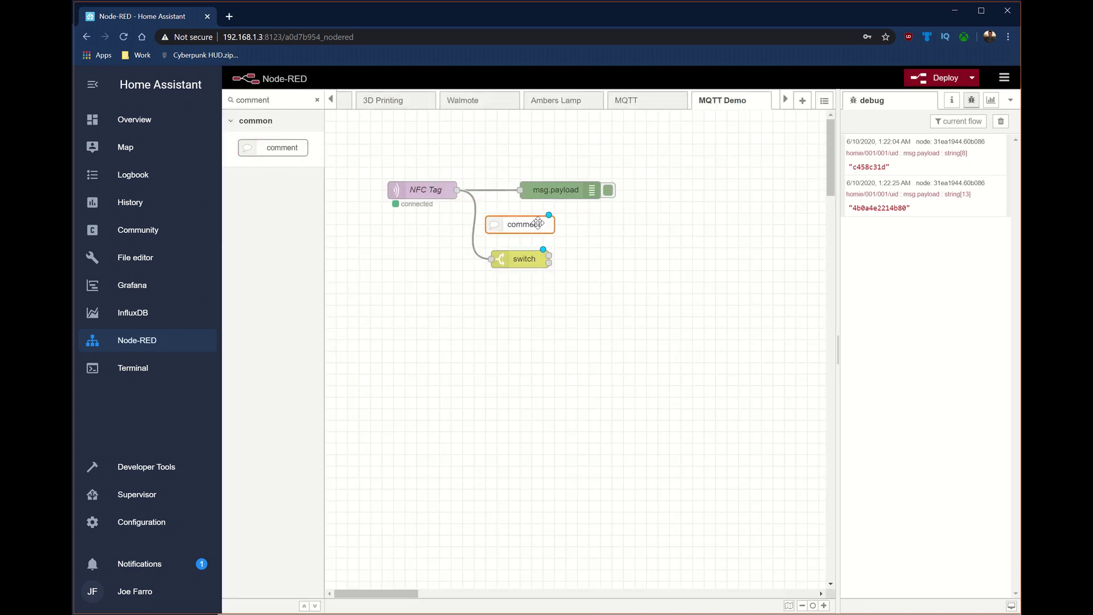
double_click(516, 225)
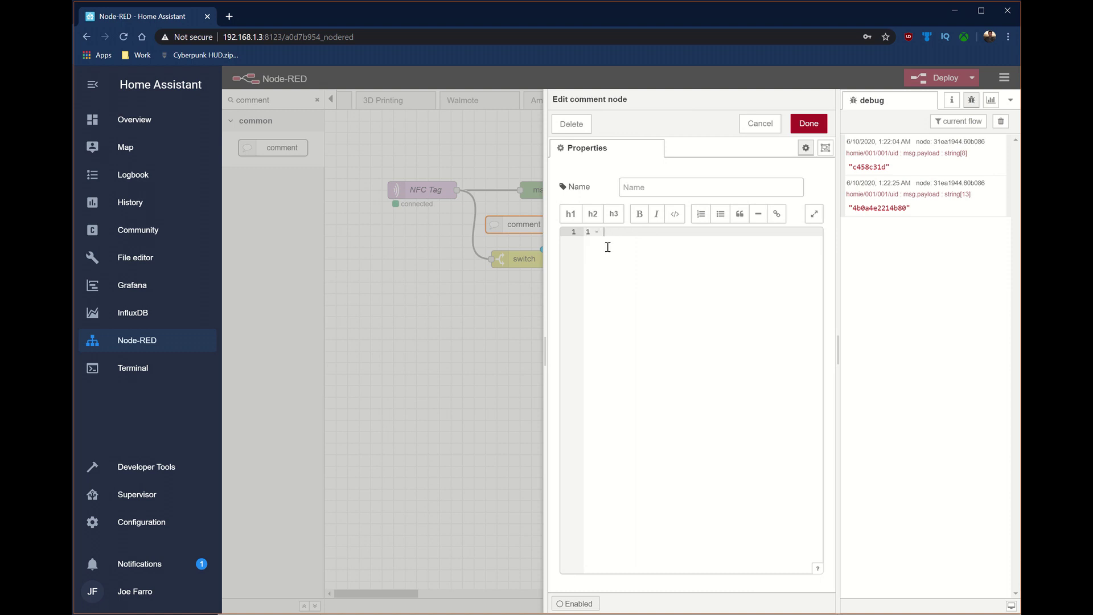
text(1 - Centipede)
key(Return)
text(2 - Ryu)
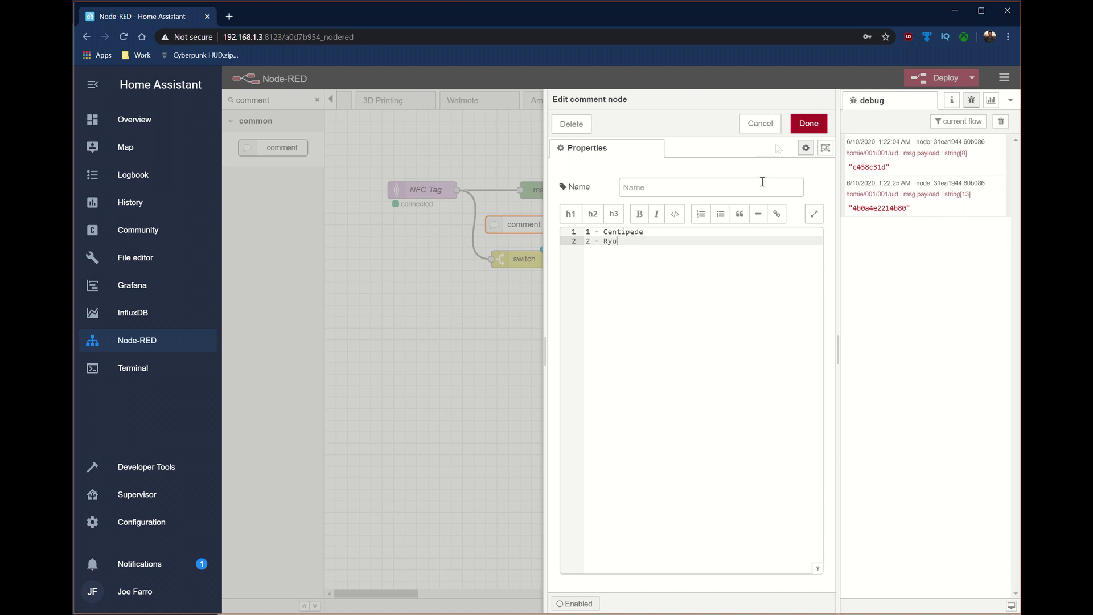
click(809, 124)
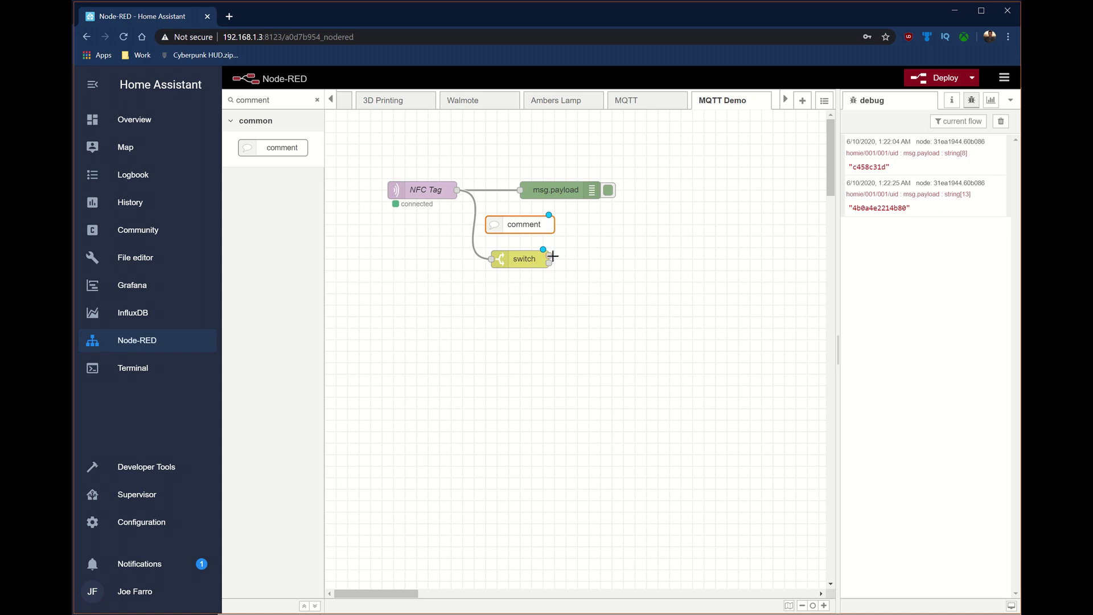
double_click(525, 228)
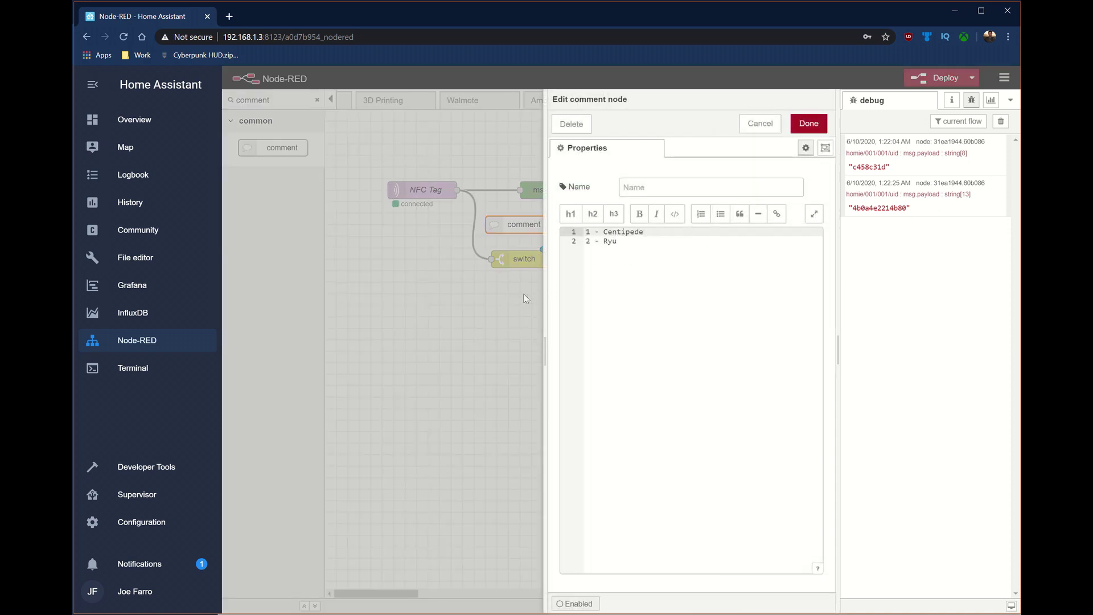
key(Escape)
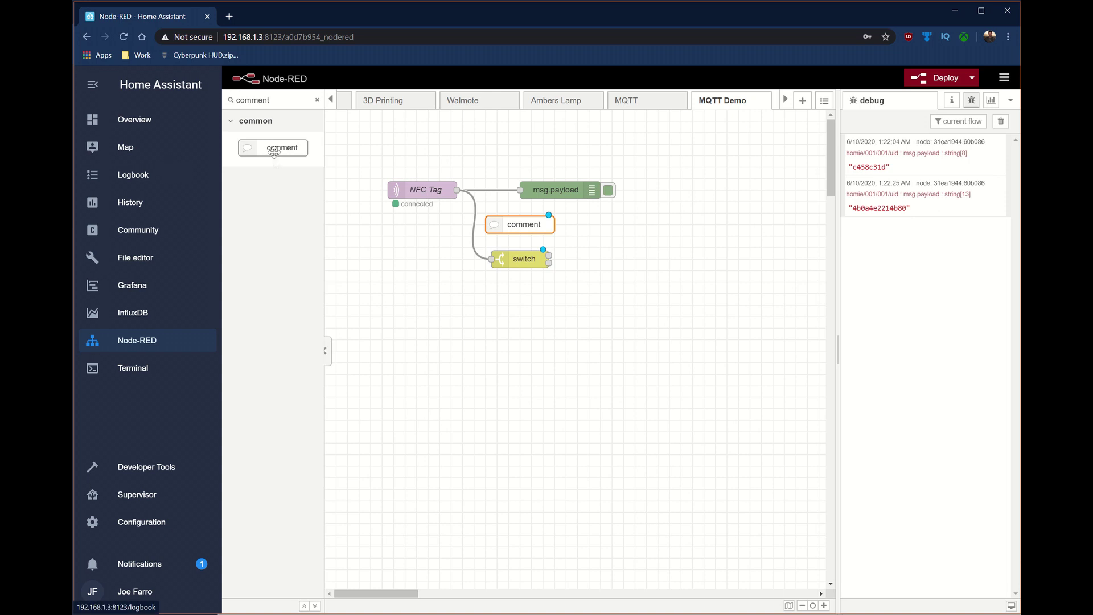
- Find the call service node in the palette and place it to the right of the switch
drag(282, 100, 166, 97)
text(call)
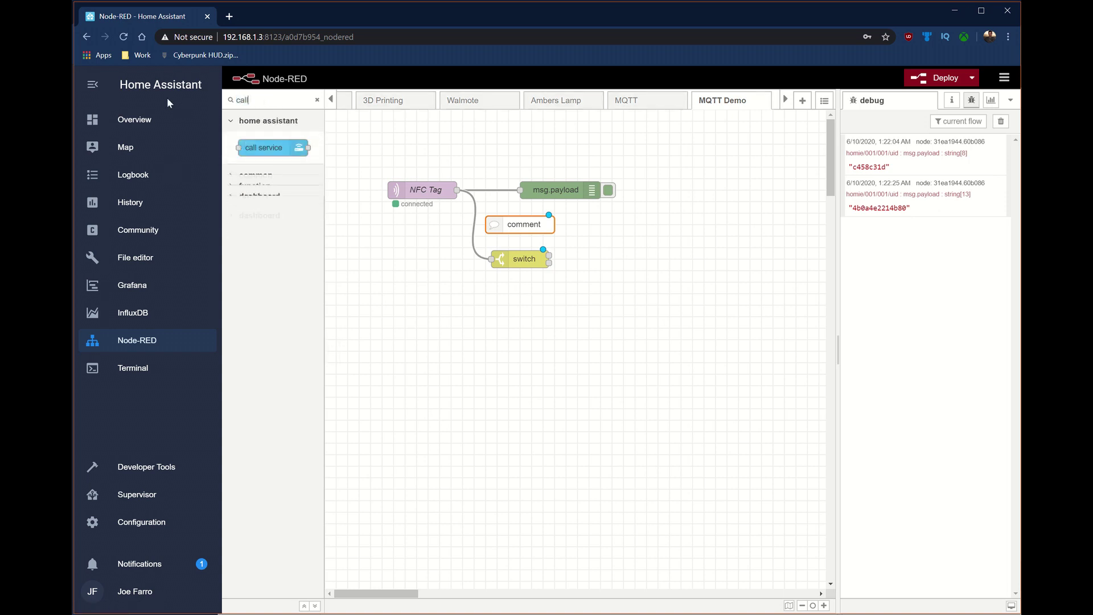
drag(269, 145, 639, 260)
double_click(639, 261)
- Set the node to domain light, service turn_on, targeting light.makerspace2cct and light.makerspace2rgb
click(678, 234)
text(lig)
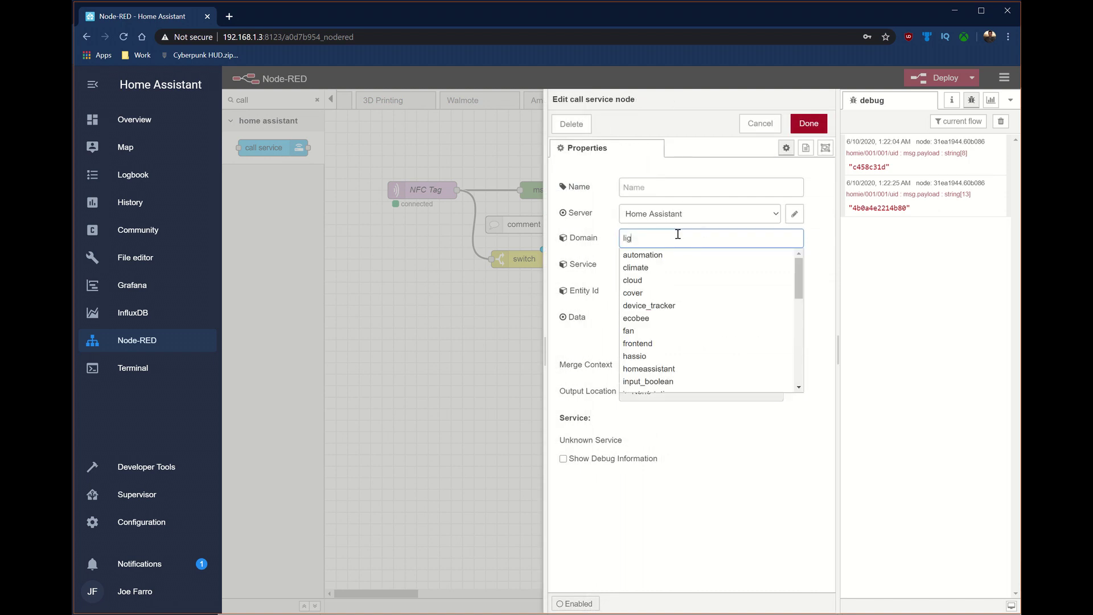
text(ht)
click(679, 266)
click(678, 297)
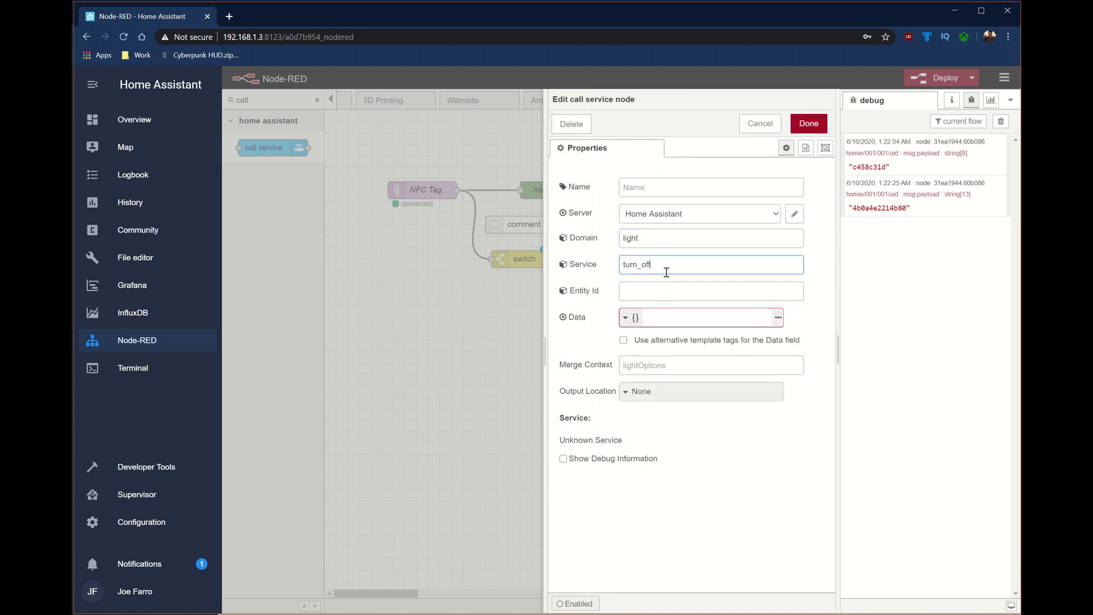
double_click(675, 268)
text(t)
click(637, 294)
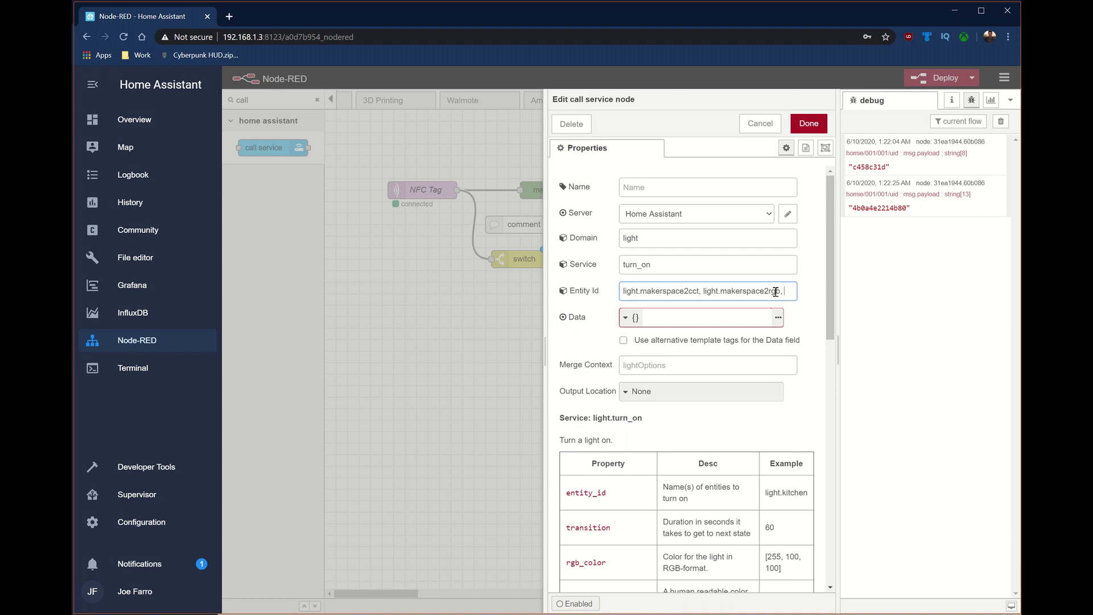
double_click(698, 292)
click(789, 289)
- Save the turn_on node and paste a copy below it set to light.turn_off
key(ctrl+Return)
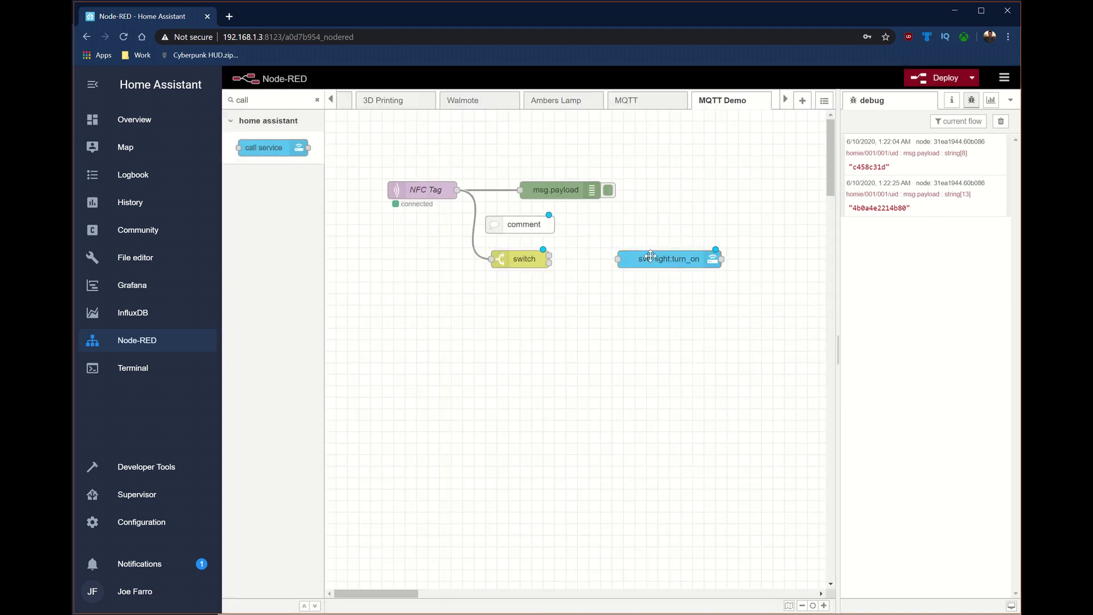
key(ctrl+v)
click(670, 313)
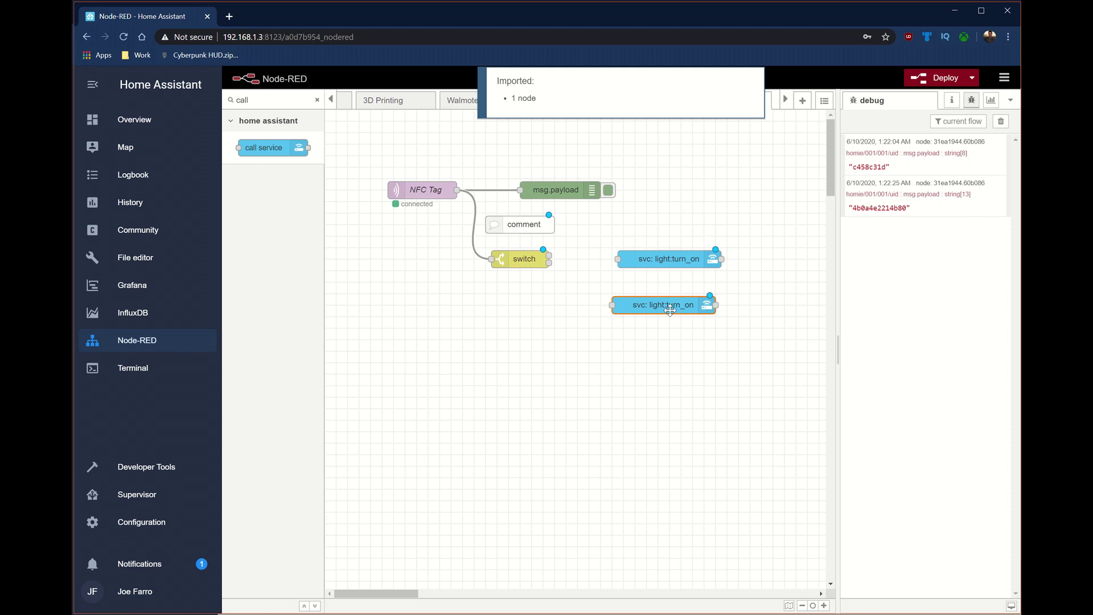
double_click(701, 304)
click(678, 263)
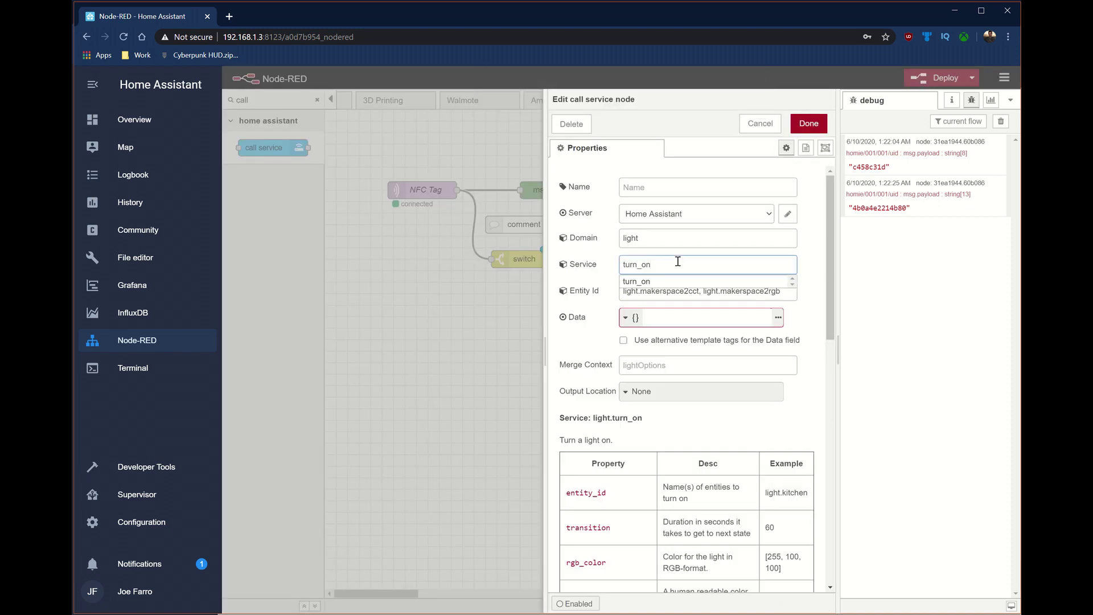
click(809, 123)
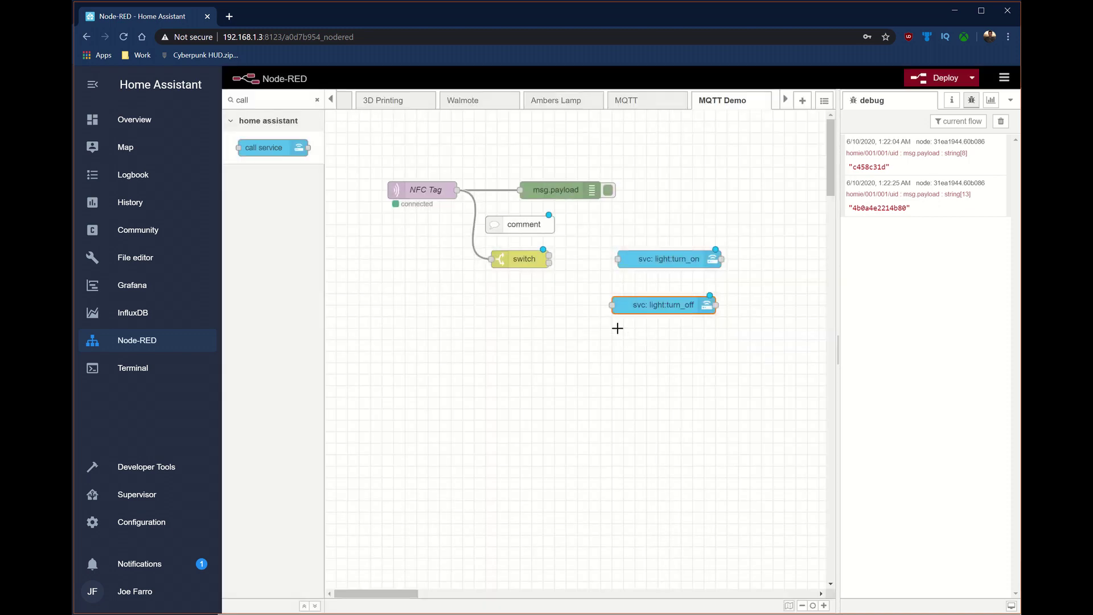
- Wire switch outputs 1 and 2 to turn_on and turn_off, deploy, and reopen the comment
drag(552, 264, 605, 295)
mouse_move(549, 263)
mouse_down()
mouse_move(586, 302)
mouse_move(614, 306)
mouse_up()
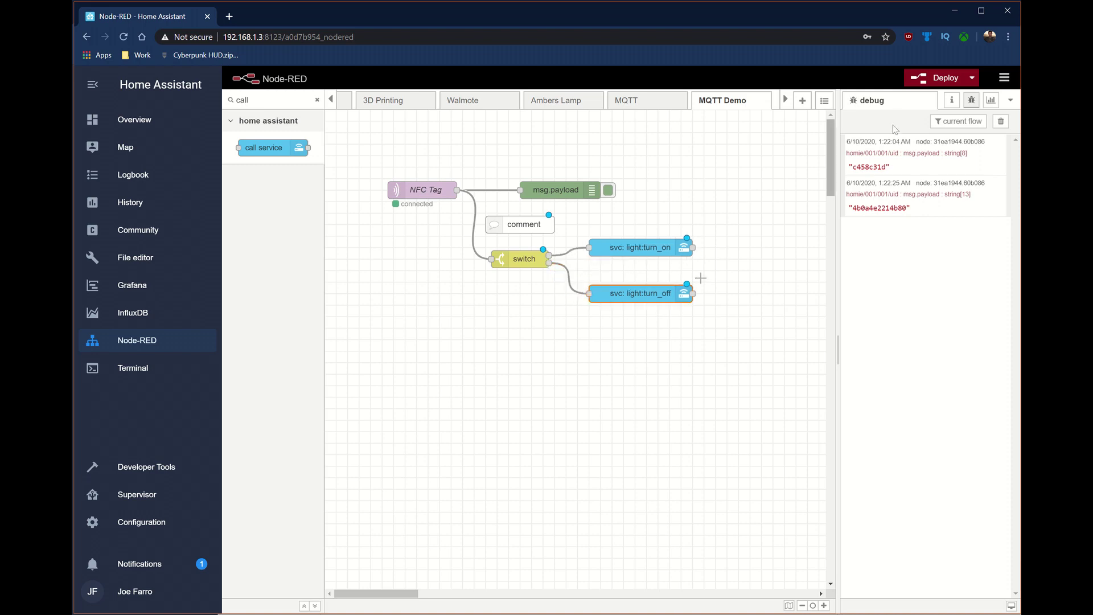
click(941, 77)
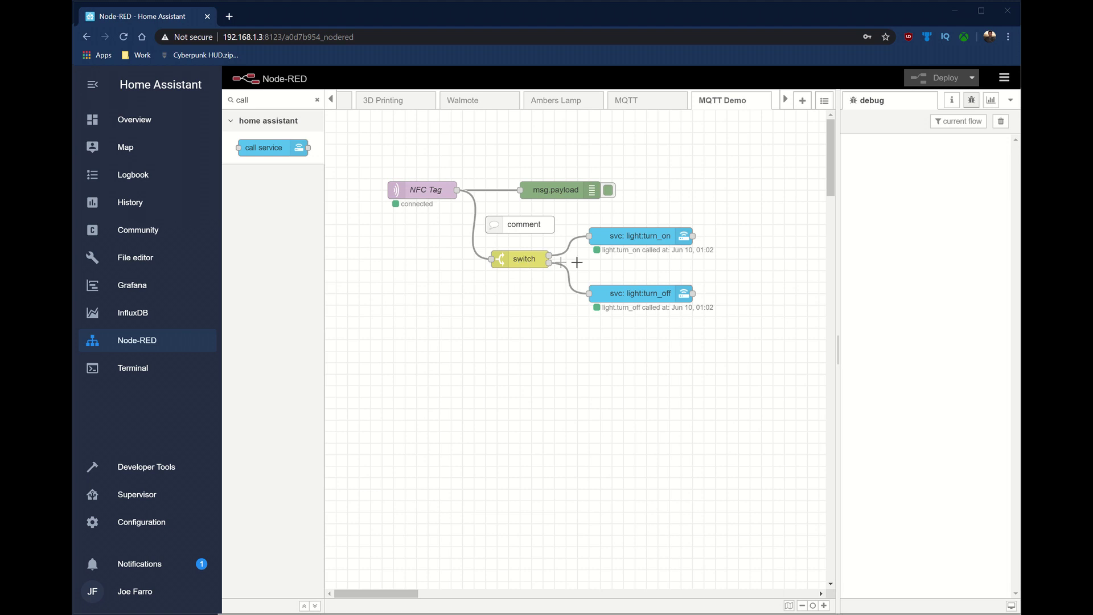
double_click(519, 224)
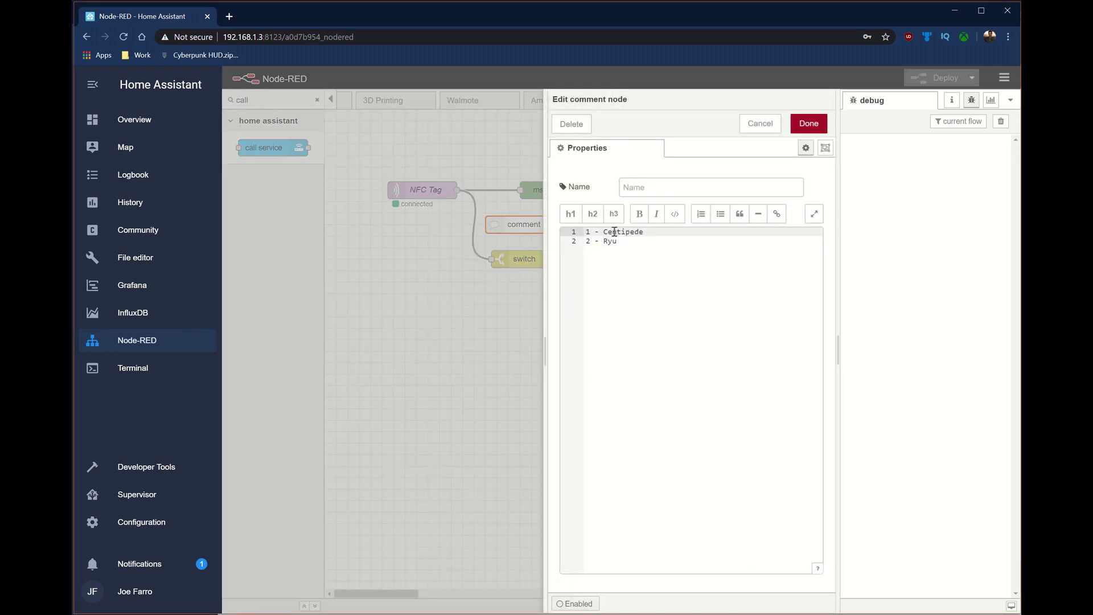
click(510, 303)
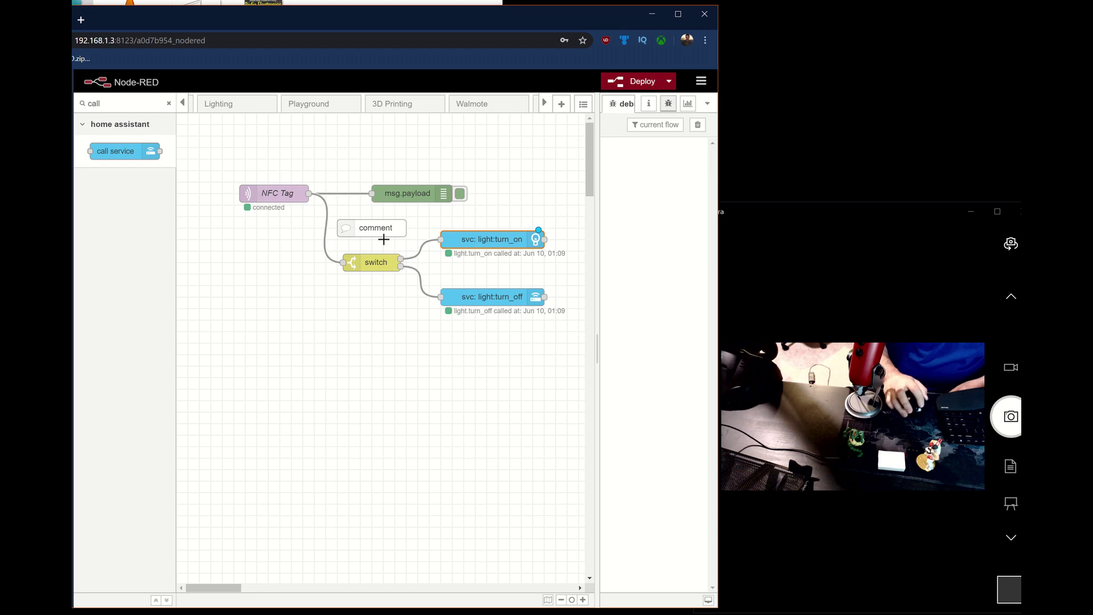
click(385, 231)
double_click(384, 232)
drag(410, 235, 327, 233)
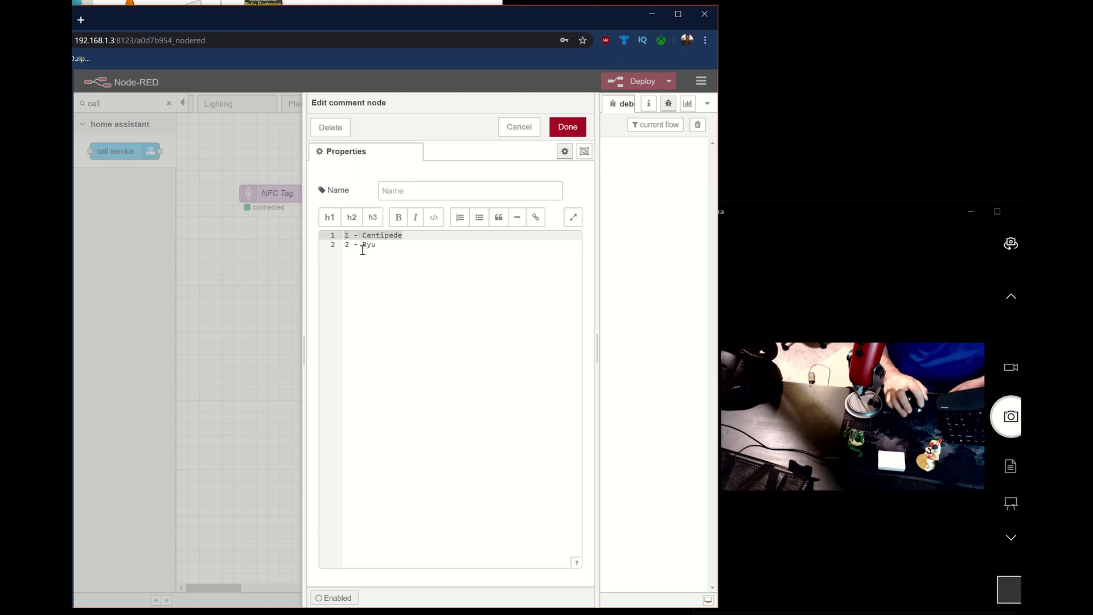
key(Escape)
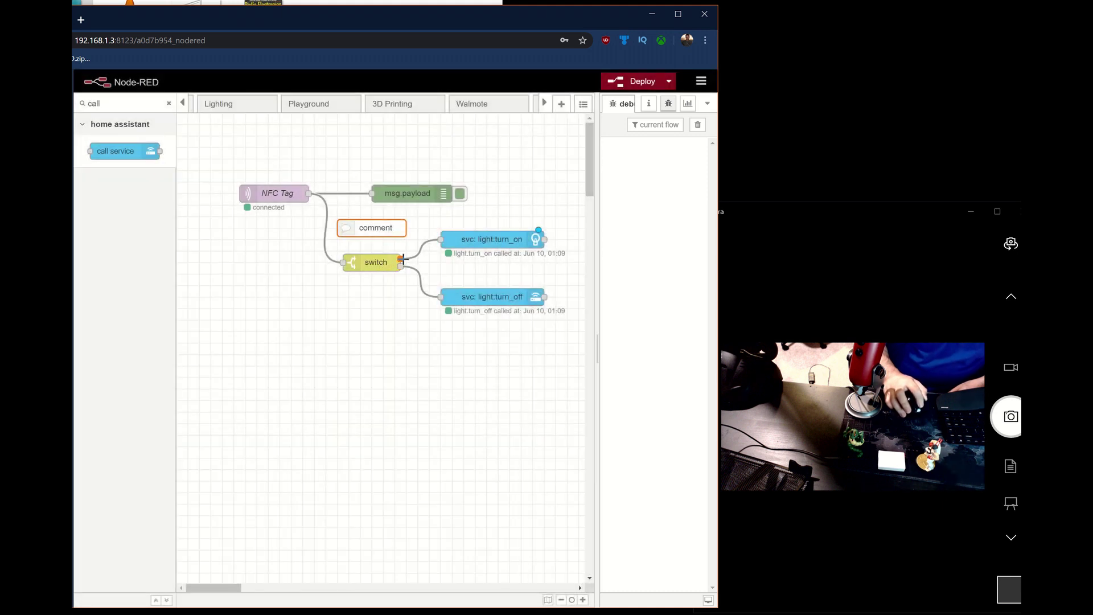
drag(428, 243, 490, 236)
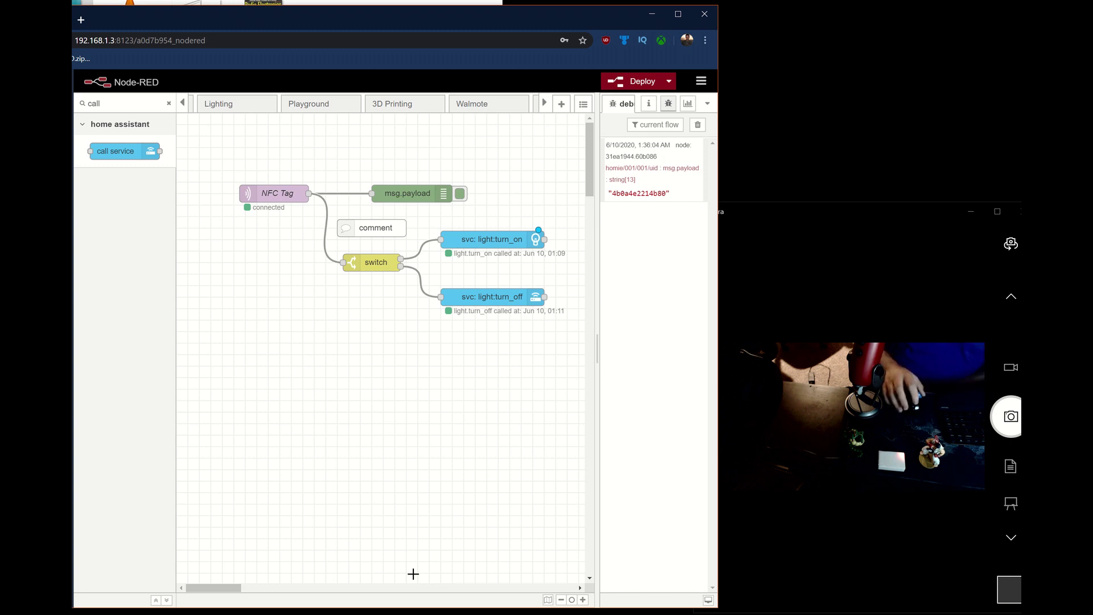
- Inspect the scanned tag uid in the debug output, then open the NFC Tag node's MQTT settings
double_click(659, 192)
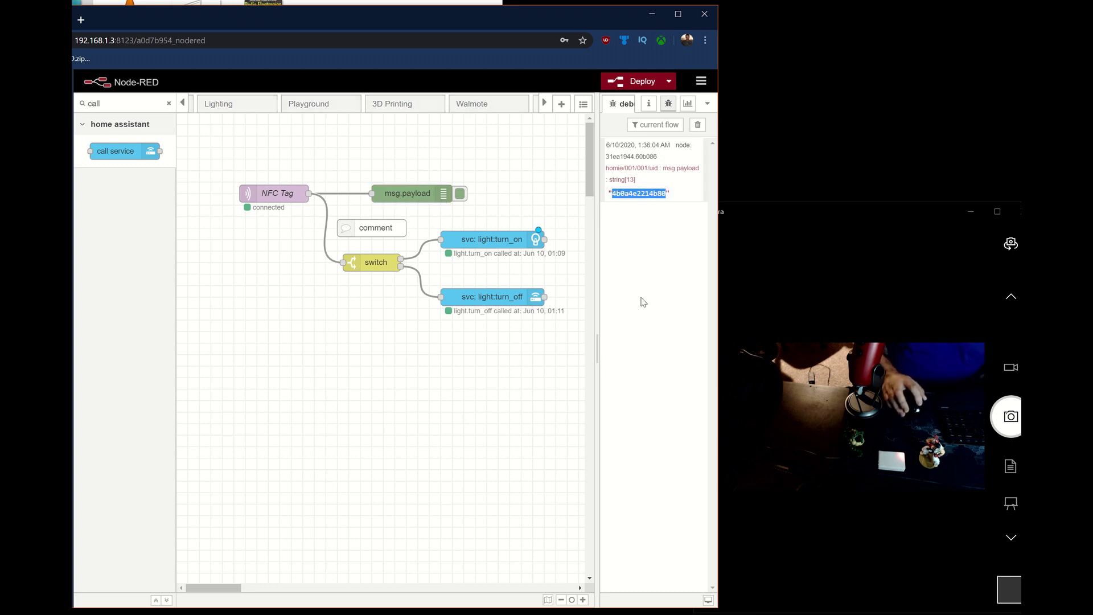
mouse_move(644, 202)
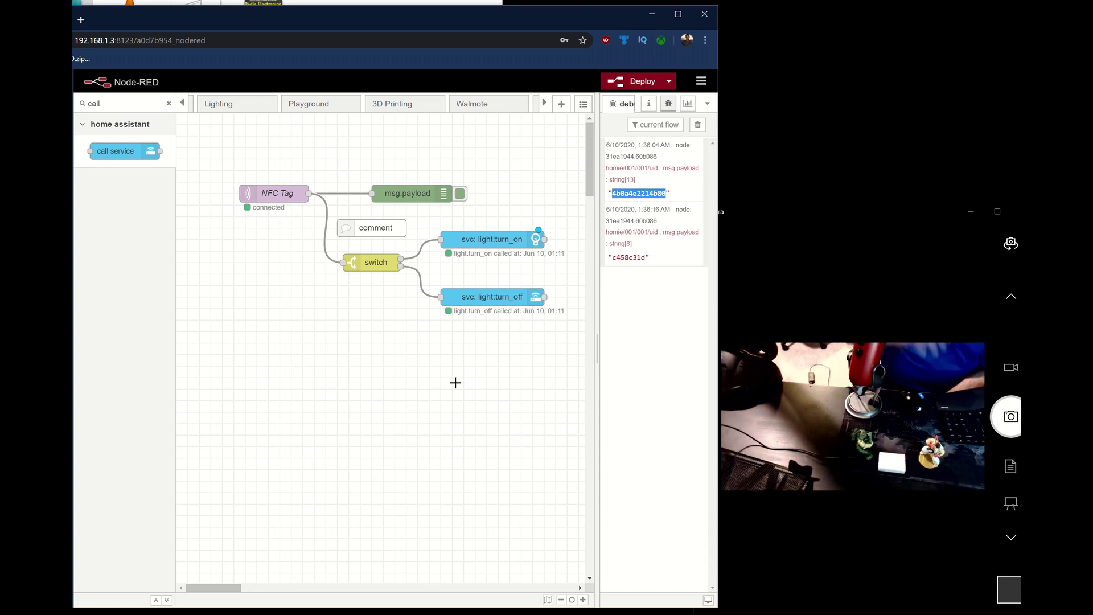
click(629, 189)
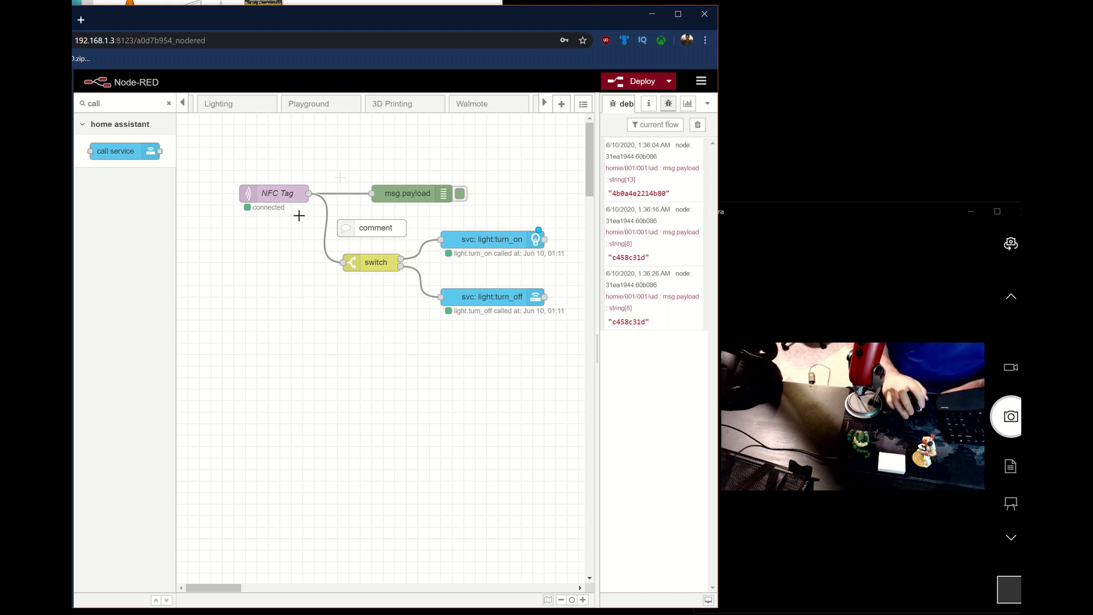
double_click(274, 194)
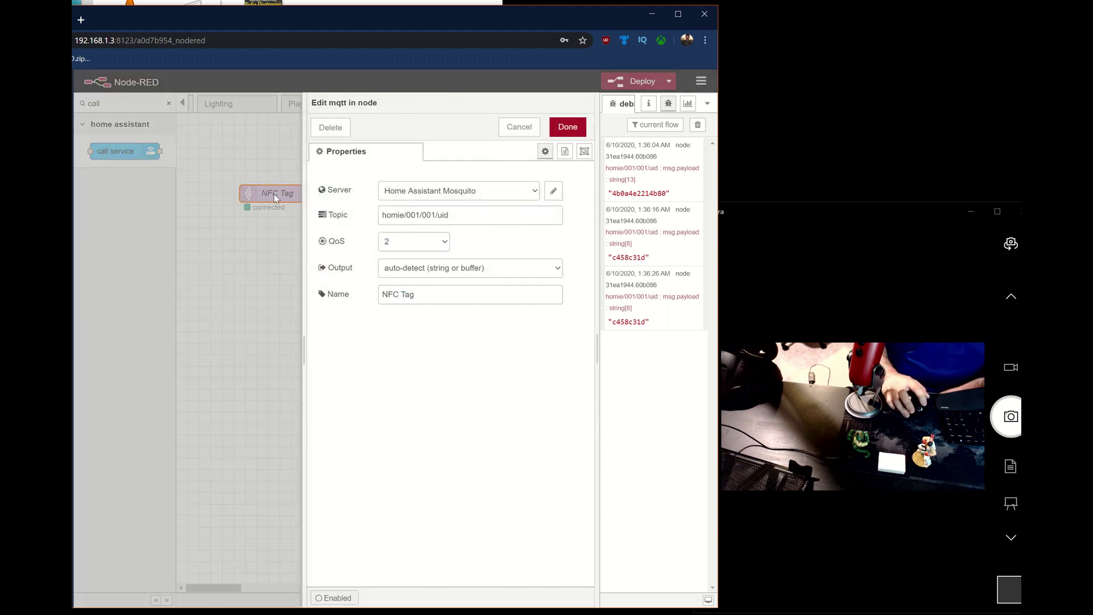
key(Escape)
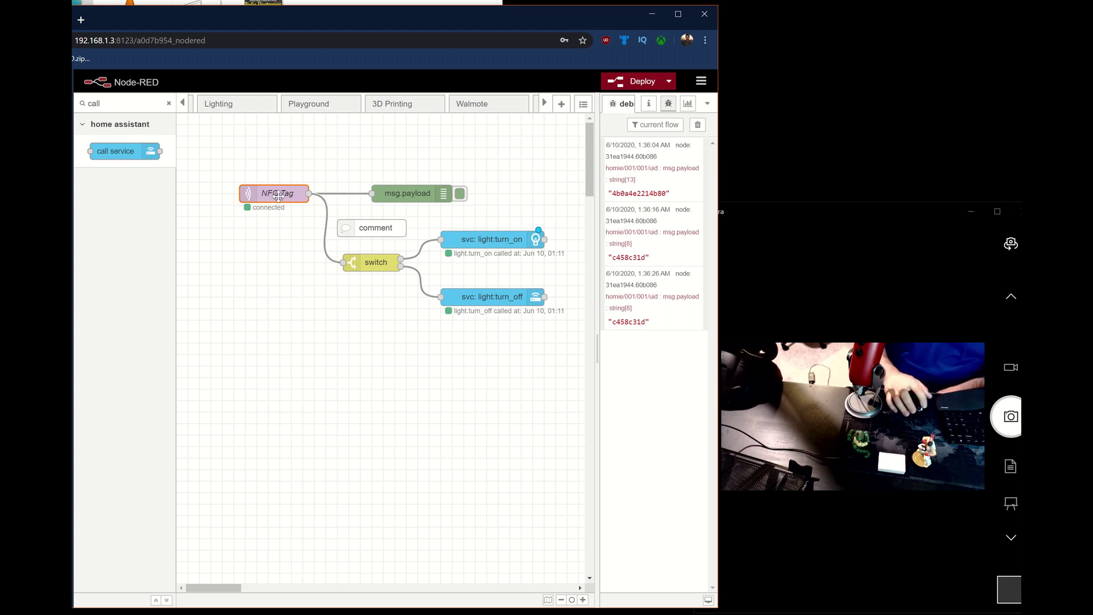
double_click(278, 193)
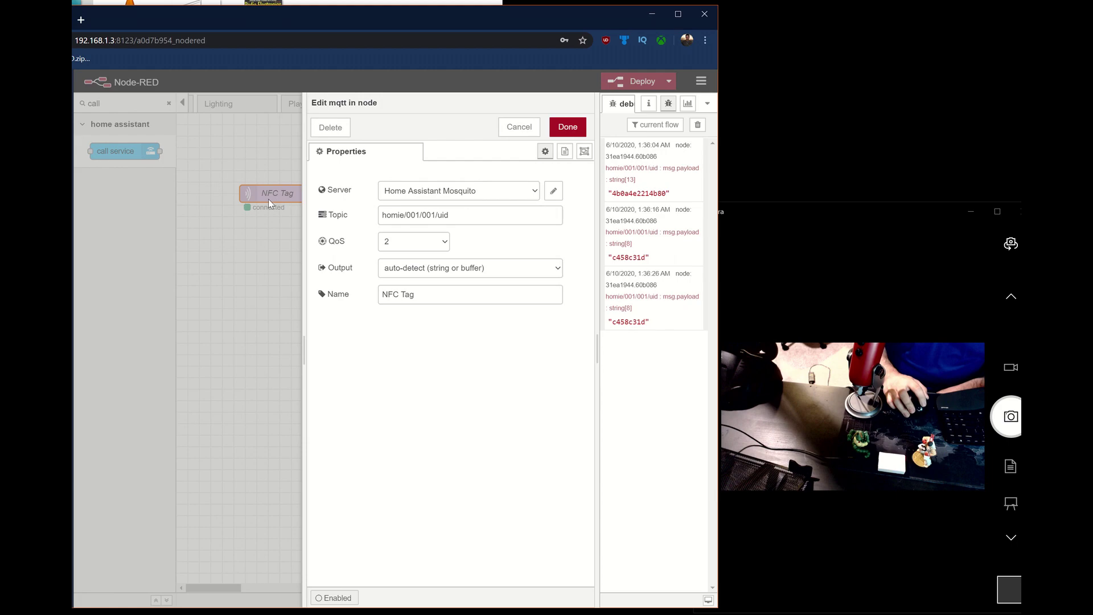
drag(451, 216, 330, 225)
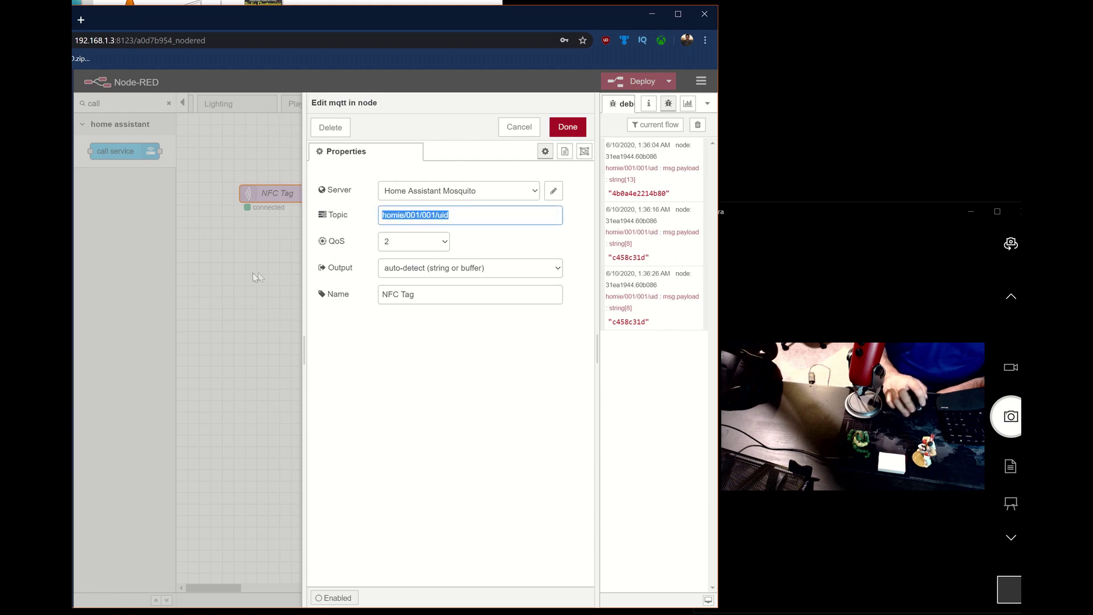